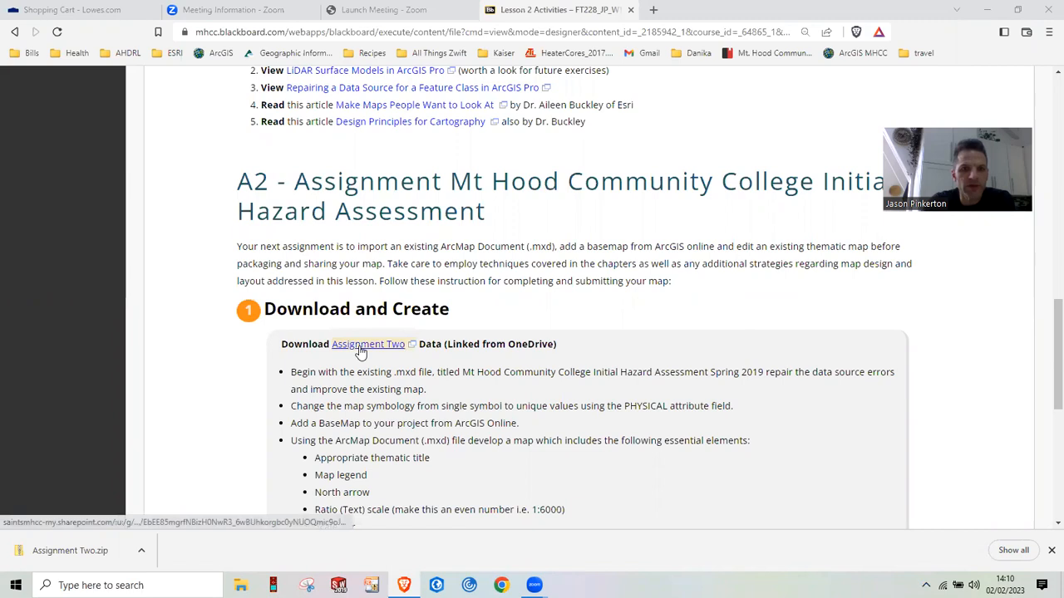
- Open the linked Assignment Two data on OneDrive and examine the files inside the zip's Assignment Two folder
{"action": "left_click", "coordinate": [360, 350]}
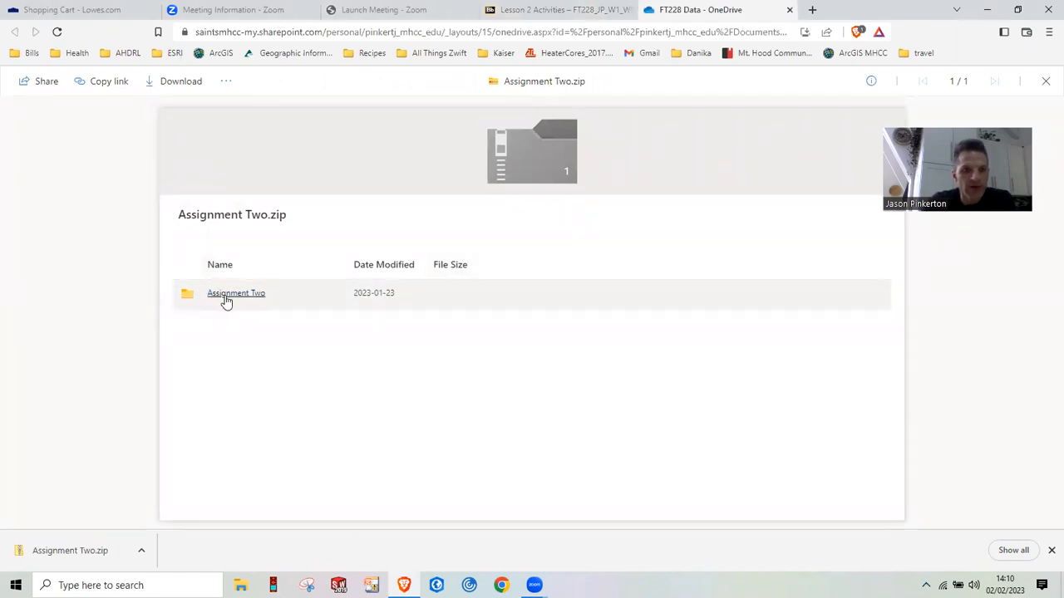
{"action": "left_click", "coordinate": [225, 299]}
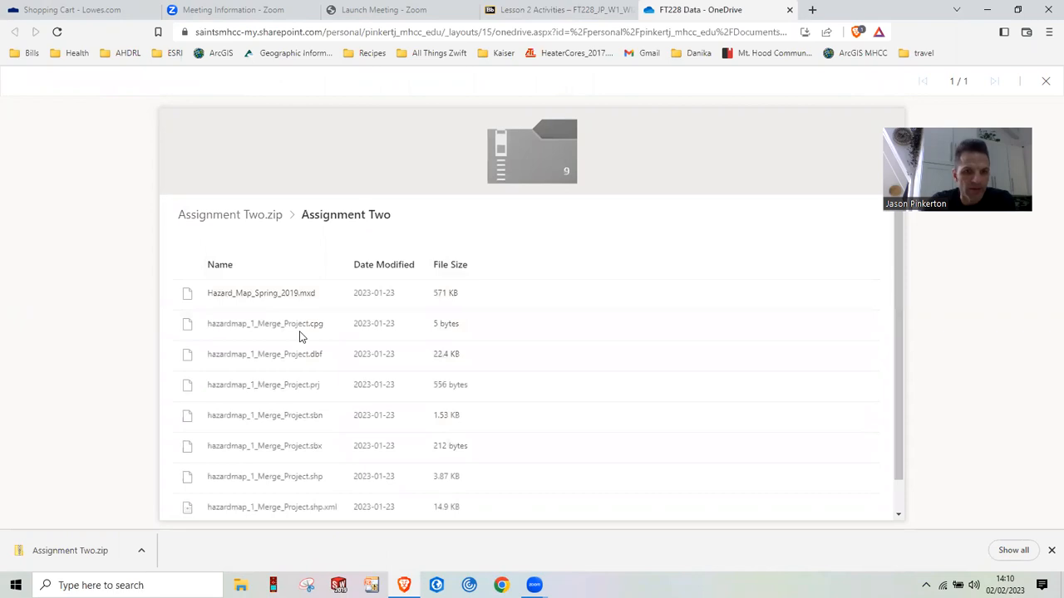
{"action": "scroll", "coordinate": [325, 485], "scroll_direction": "down", "scroll_amount": 1}
{"action": "scroll", "coordinate": [325, 485], "scroll_direction": "up", "scroll_amount": 1}
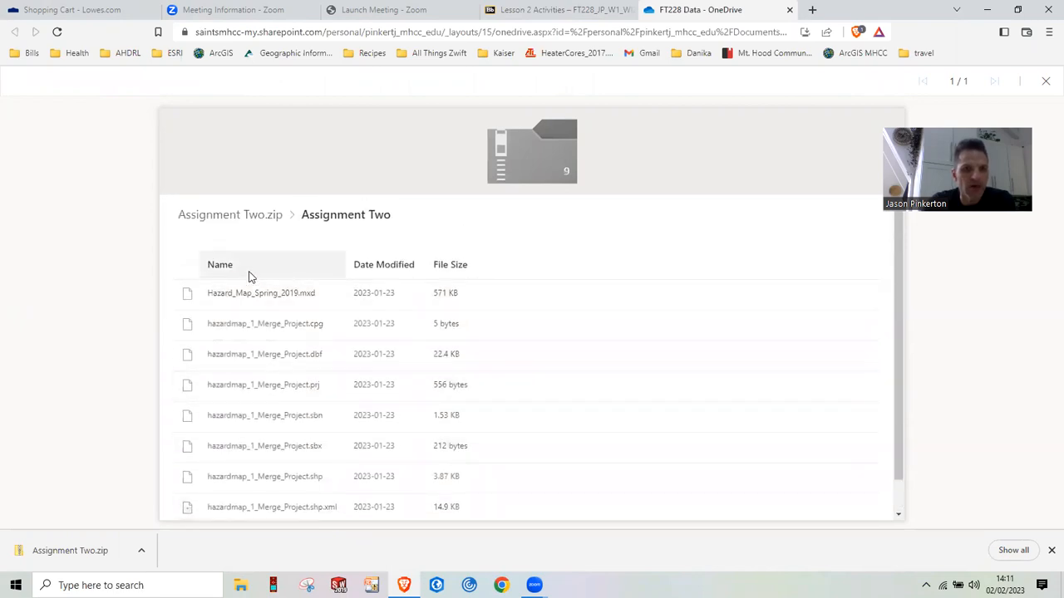
{"action": "left_click", "coordinate": [232, 216]}
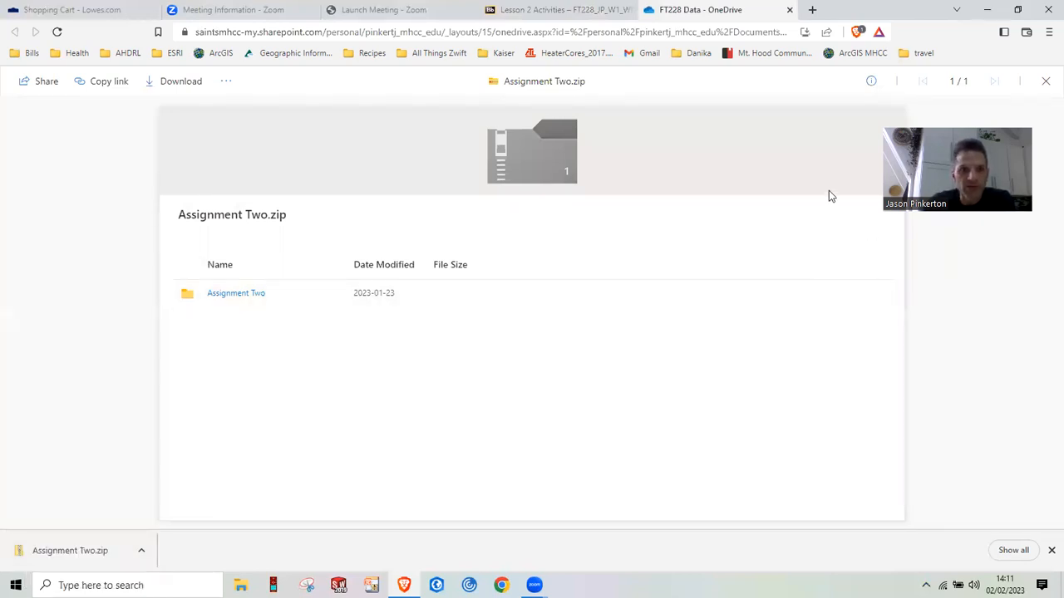
- Minimize the browser and check the extraction options for the zipped Assignment Two archive on the desktop
{"action": "left_click", "coordinate": [988, 12]}
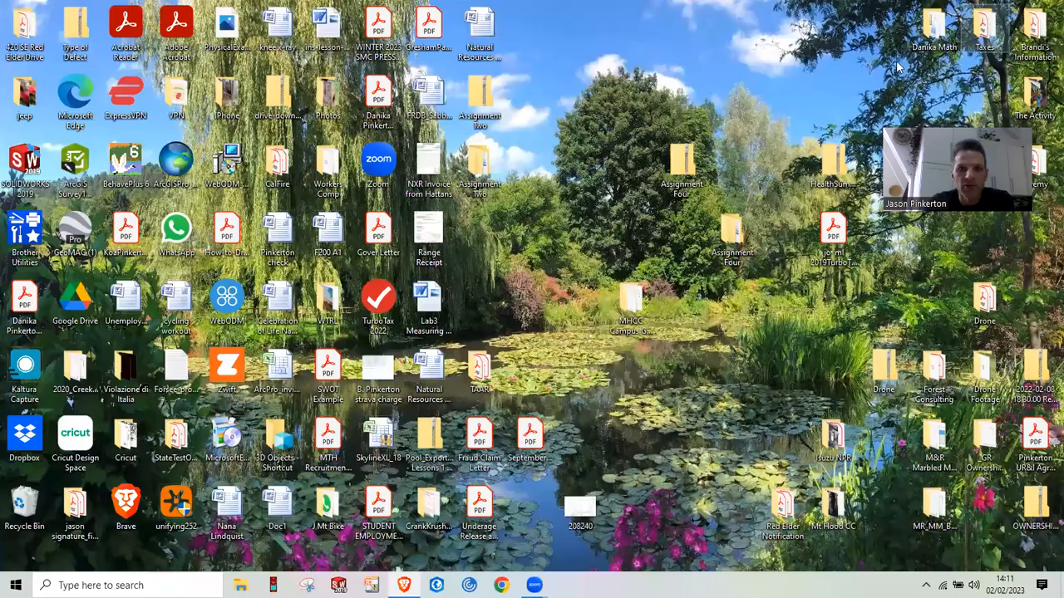
{"action": "right_click", "coordinate": [481, 103]}
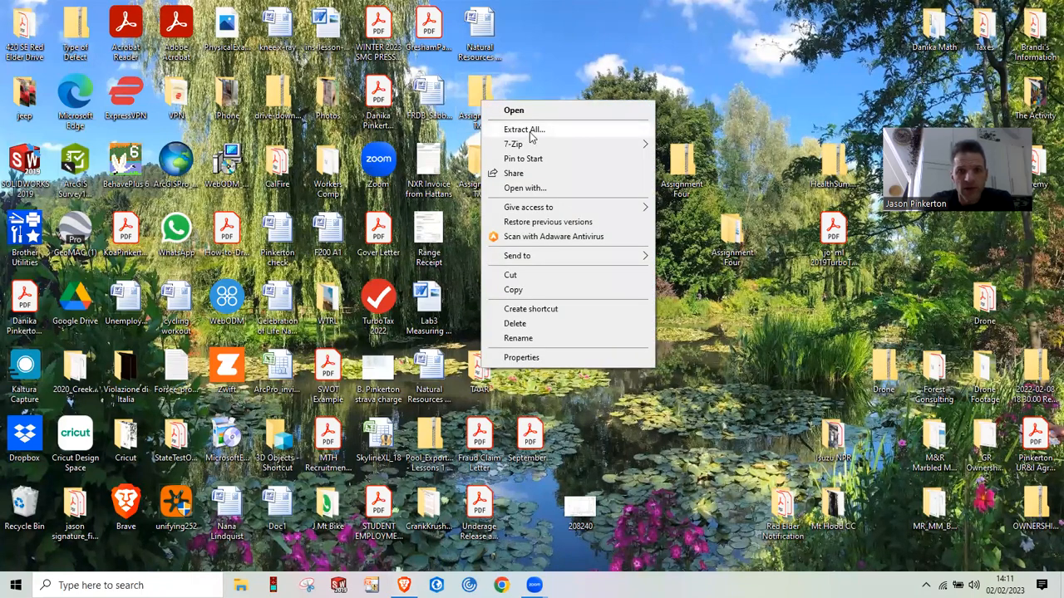
{"action": "left_click", "coordinate": [706, 316]}
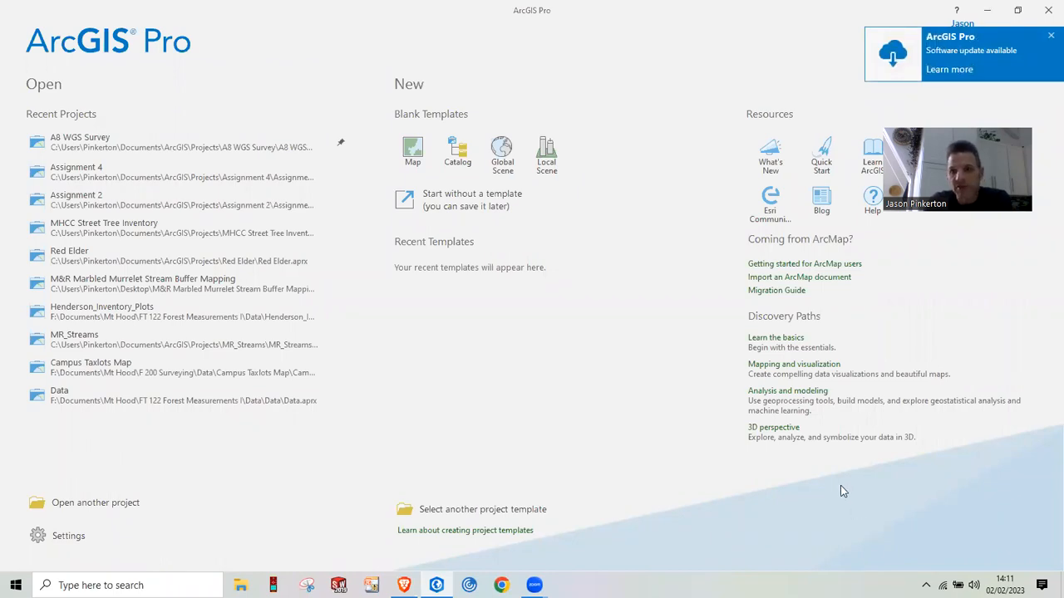
- In ArcGIS Pro, start a project without a template and import Hazard_Map_Spring_2019.mxd from the Assignment Two folder
{"action": "left_click", "coordinate": [455, 202]}
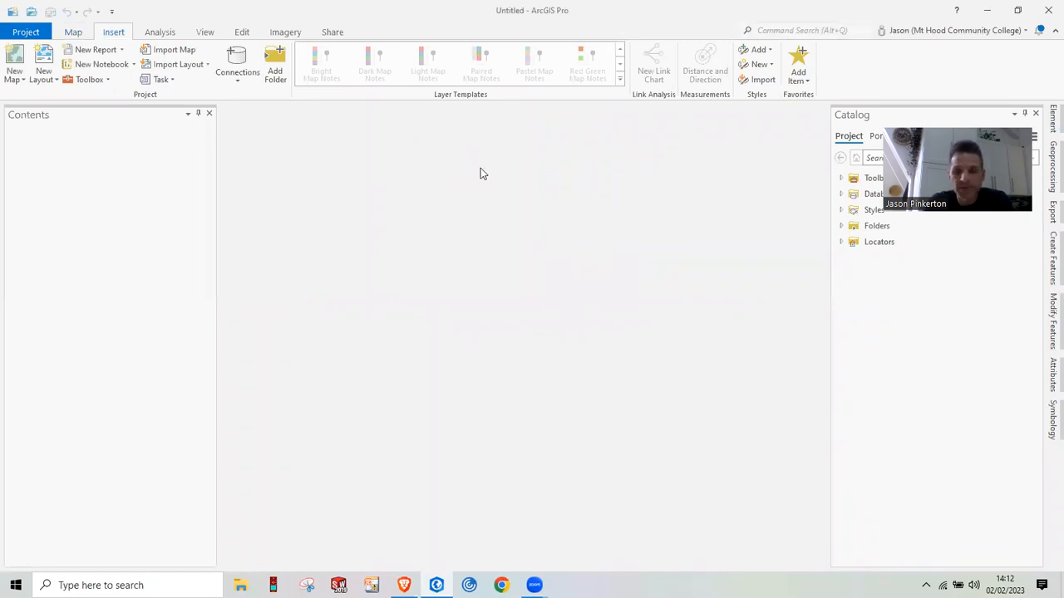
{"action": "left_click", "coordinate": [184, 51]}
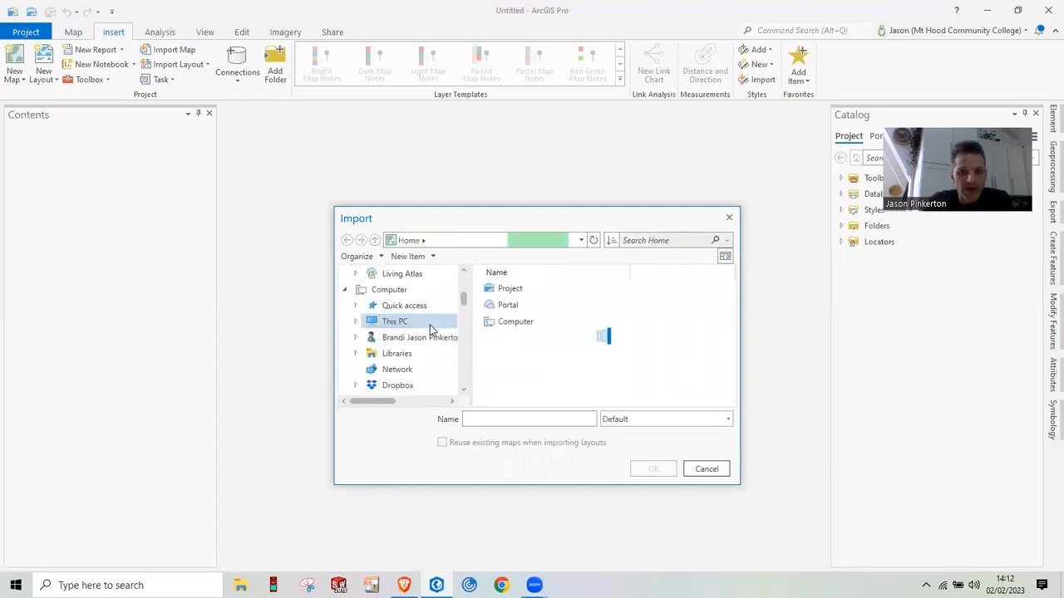
{"action": "left_click", "coordinate": [424, 385]}
{"action": "double_click", "coordinate": [517, 291]}
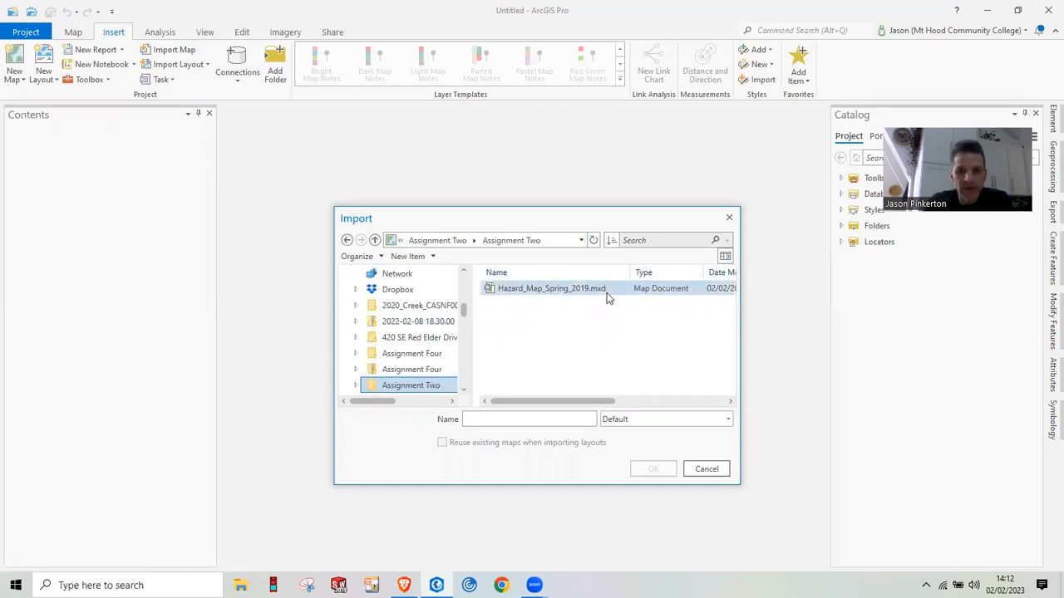
{"action": "left_click", "coordinate": [598, 288]}
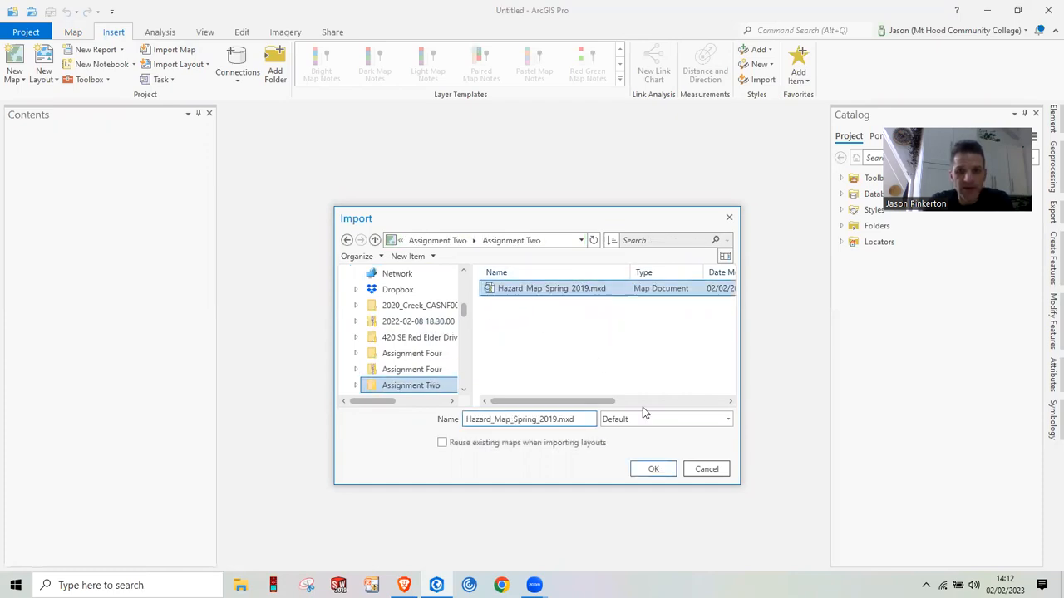
{"action": "left_click", "coordinate": [652, 469]}
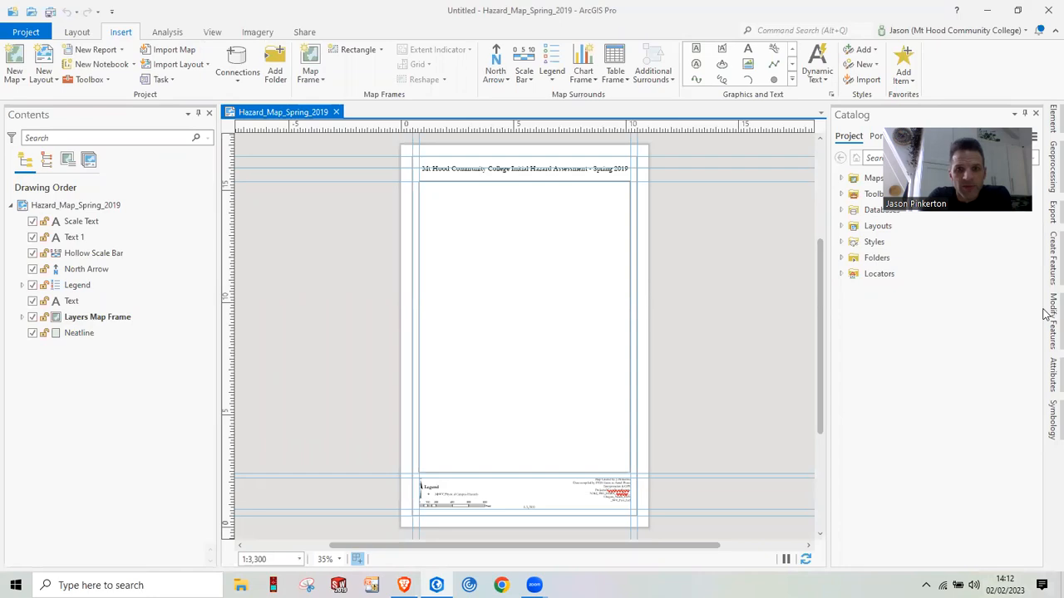
- Expand the Layers Map Frame in the layout contents and inspect its MHCC Physical Campus Hazards layer
{"action": "left_click", "coordinate": [985, 227]}
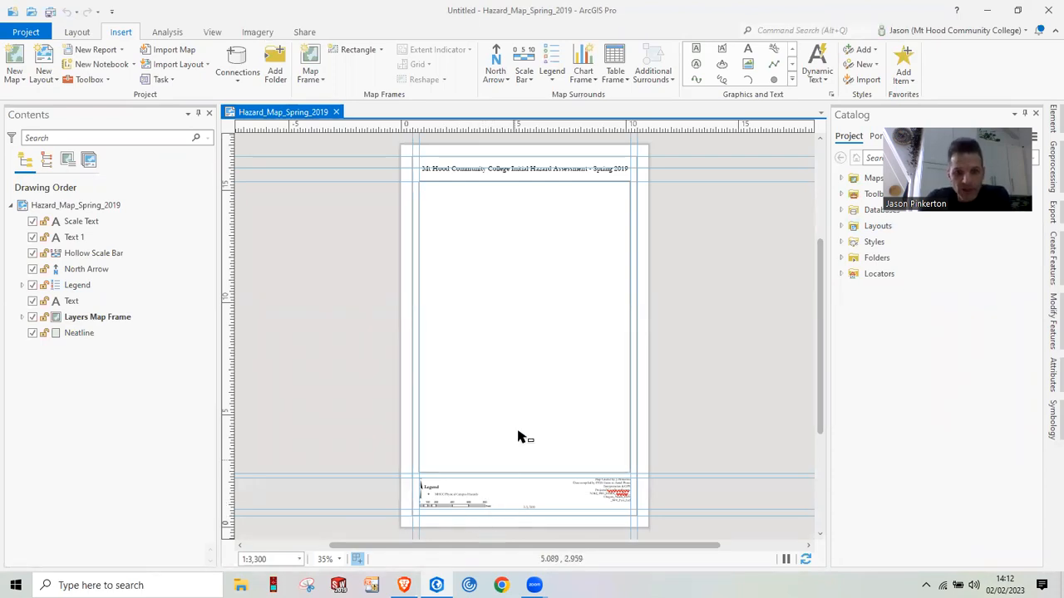
{"action": "left_click", "coordinate": [73, 320]}
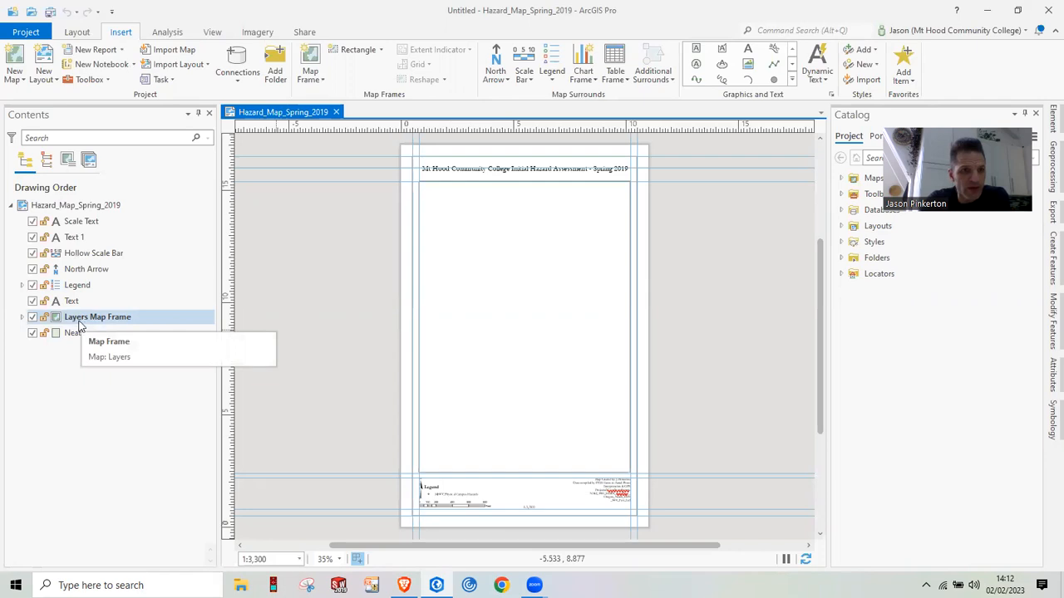
{"action": "left_click", "coordinate": [22, 316]}
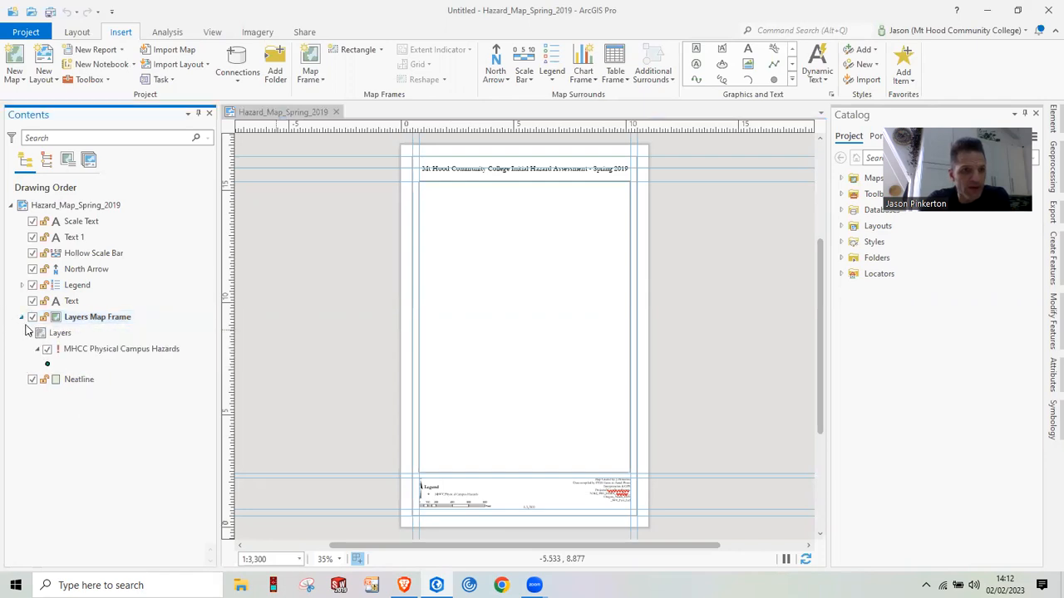
{"action": "left_click", "coordinate": [66, 352]}
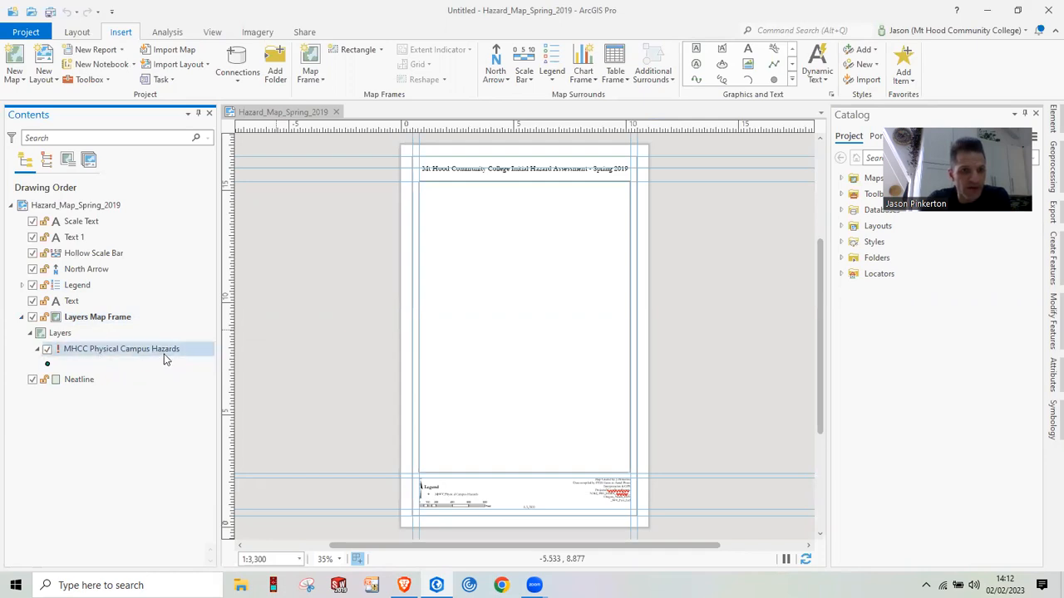
{"action": "left_click", "coordinate": [50, 365]}
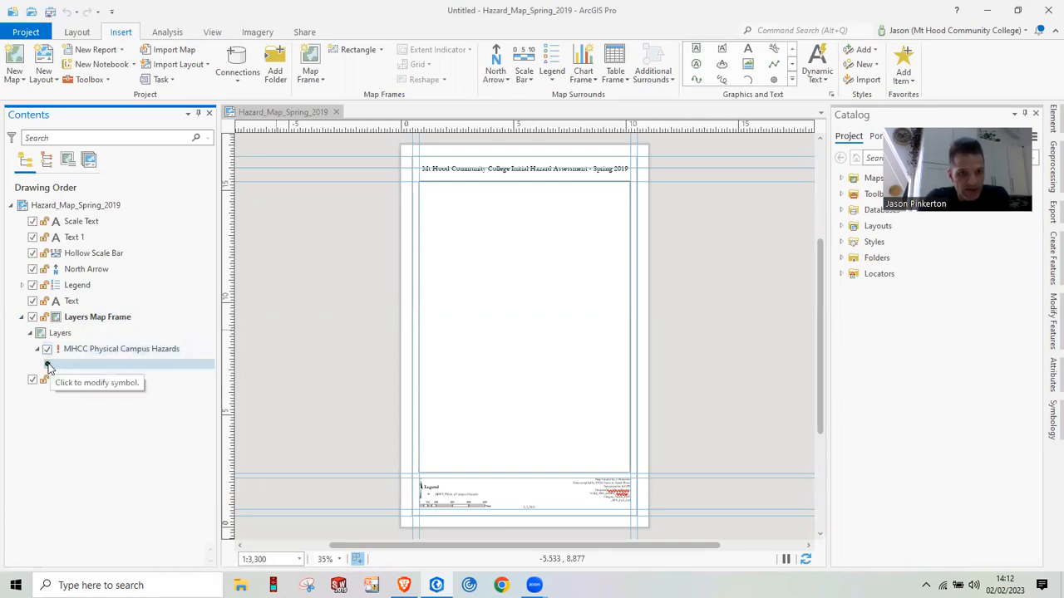
{"action": "left_click", "coordinate": [58, 353]}
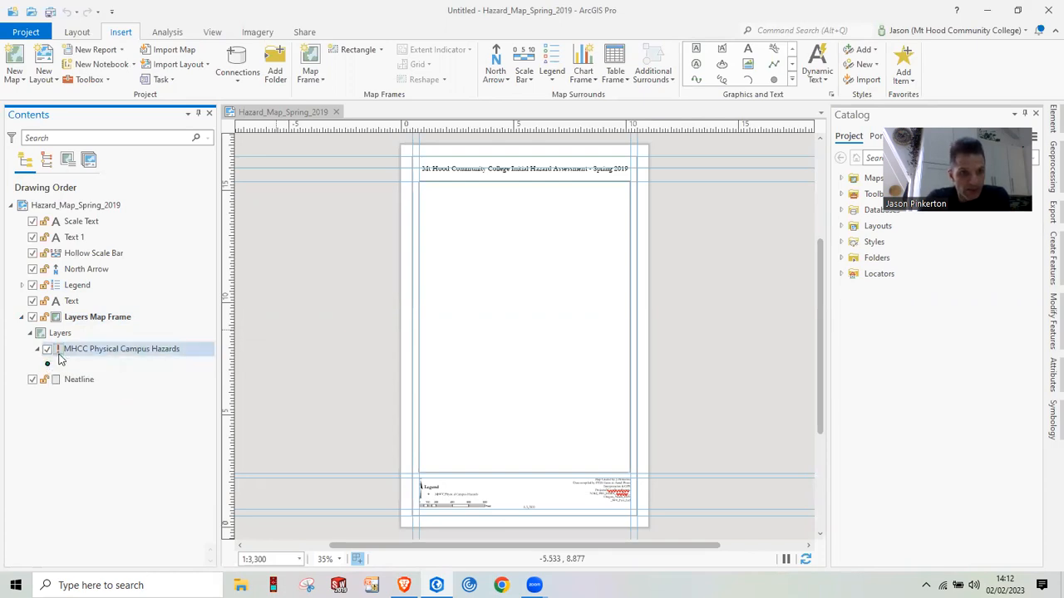
- Repair the MHCC Physical Campus Hazards layer by setting its data source to hazardmap_1_Merge_Project.shp in the Assignment Two folder
{"action": "left_click", "coordinate": [96, 353]}
{"action": "right_click", "coordinate": [96, 353]}
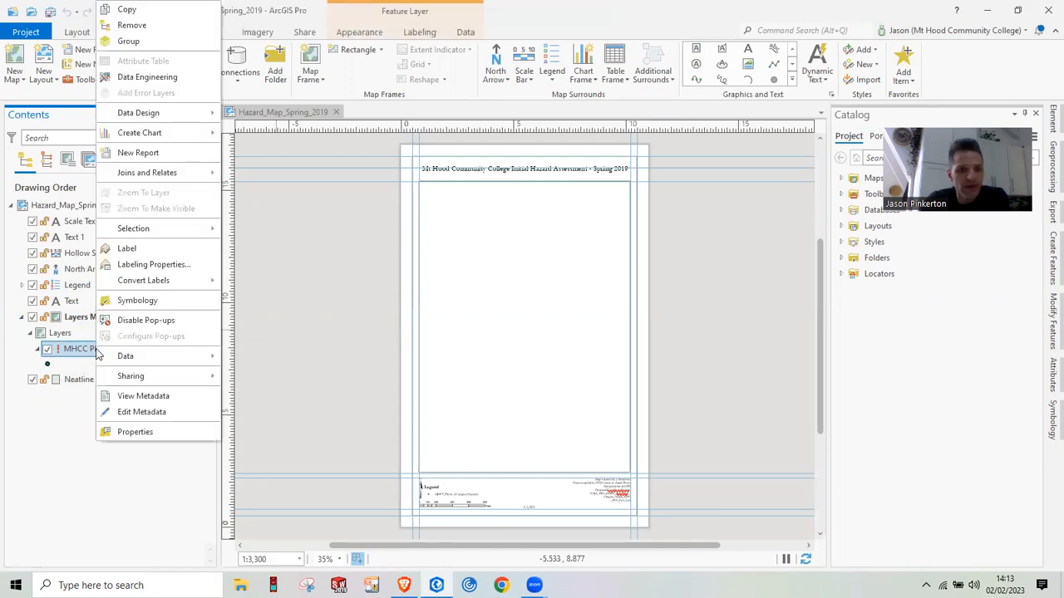
{"action": "left_click", "coordinate": [148, 435]}
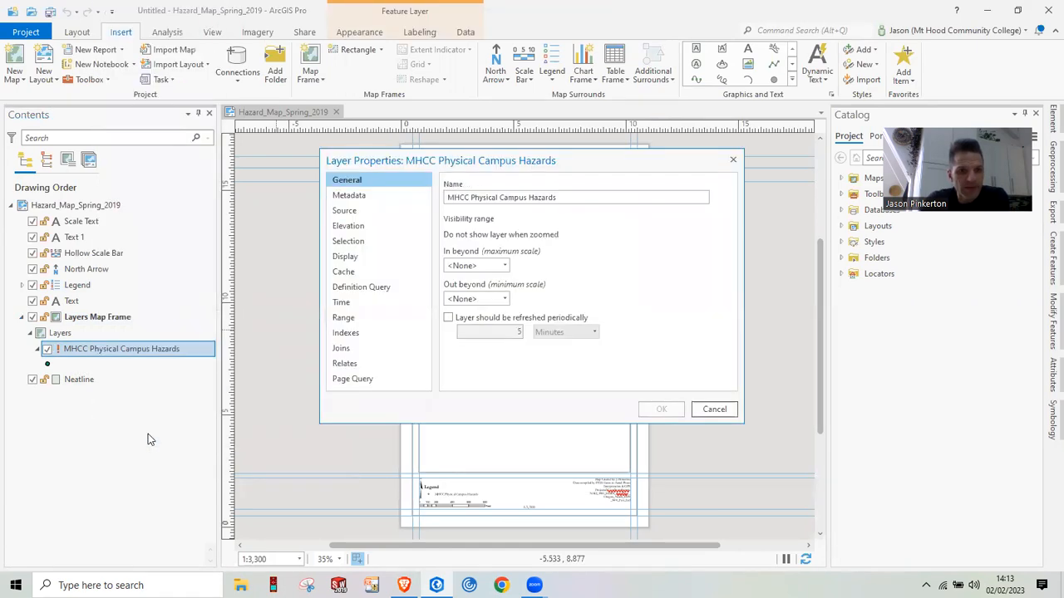
{"action": "left_click", "coordinate": [344, 211]}
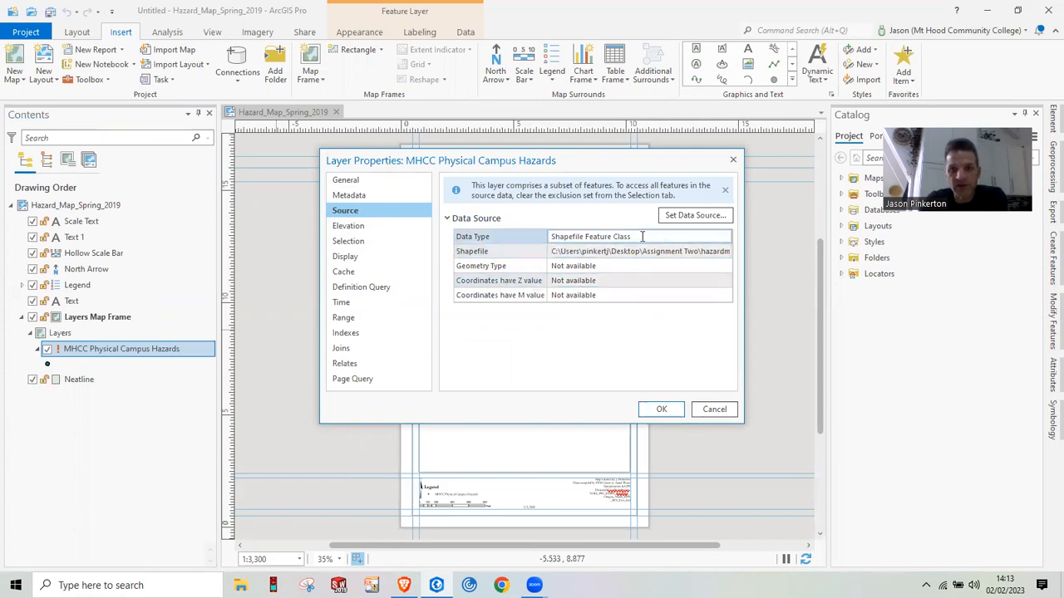
{"action": "left_click", "coordinate": [690, 217]}
{"action": "scroll", "coordinate": [453, 308], "scroll_direction": "down", "scroll_amount": 5}
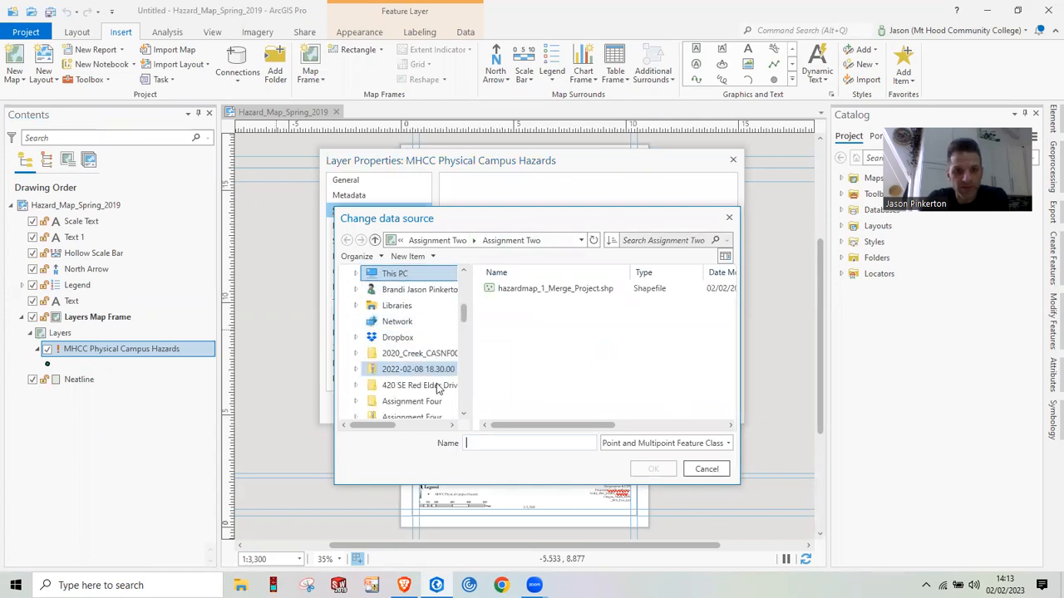
{"action": "scroll", "coordinate": [438, 378], "scroll_direction": "down", "scroll_amount": 1}
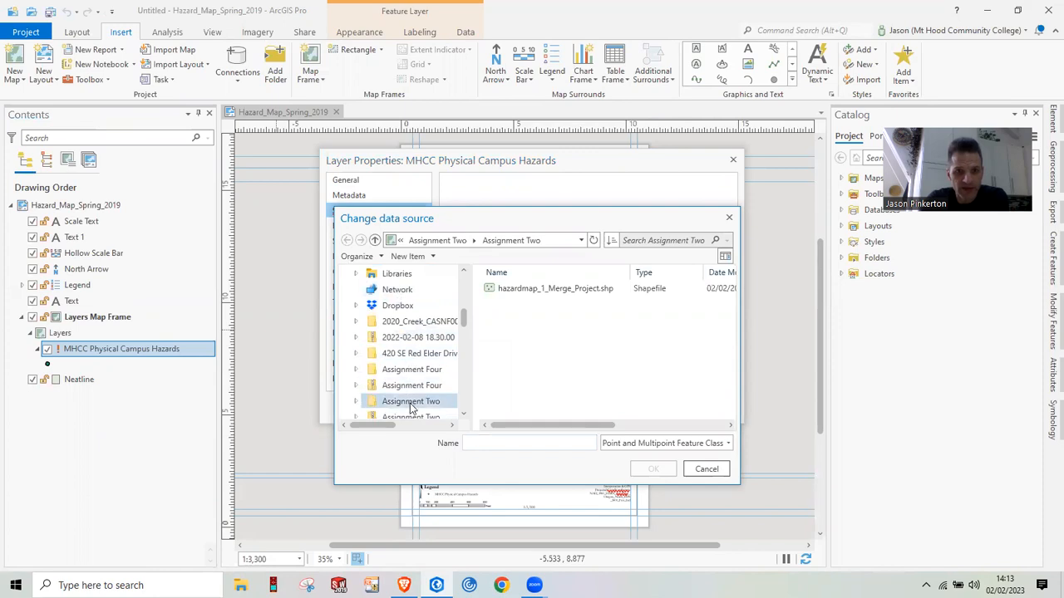
{"action": "left_click", "coordinate": [410, 403]}
{"action": "double_click", "coordinate": [548, 291]}
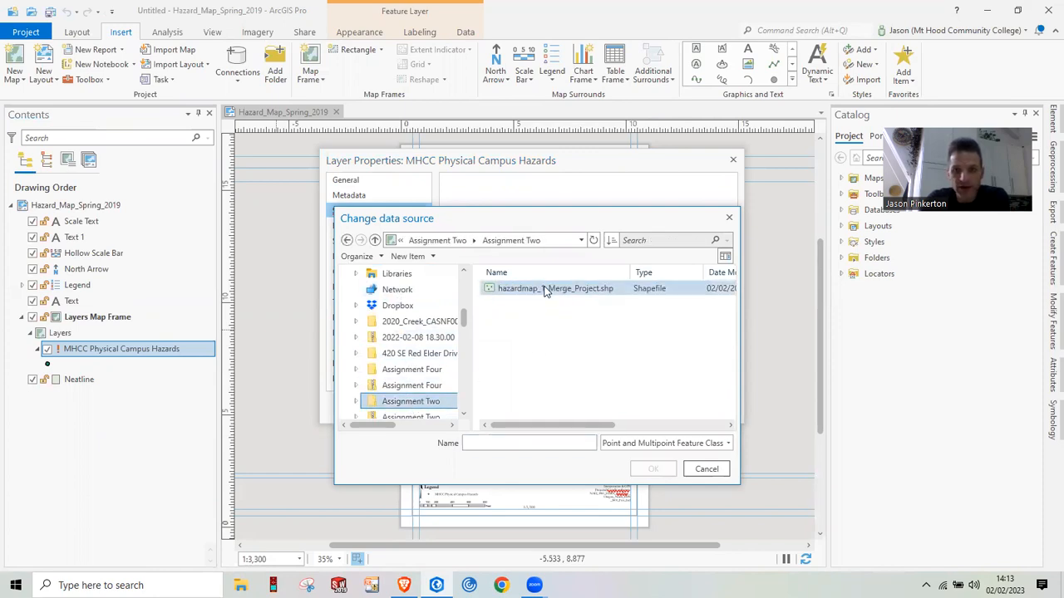
{"action": "left_click", "coordinate": [544, 290]}
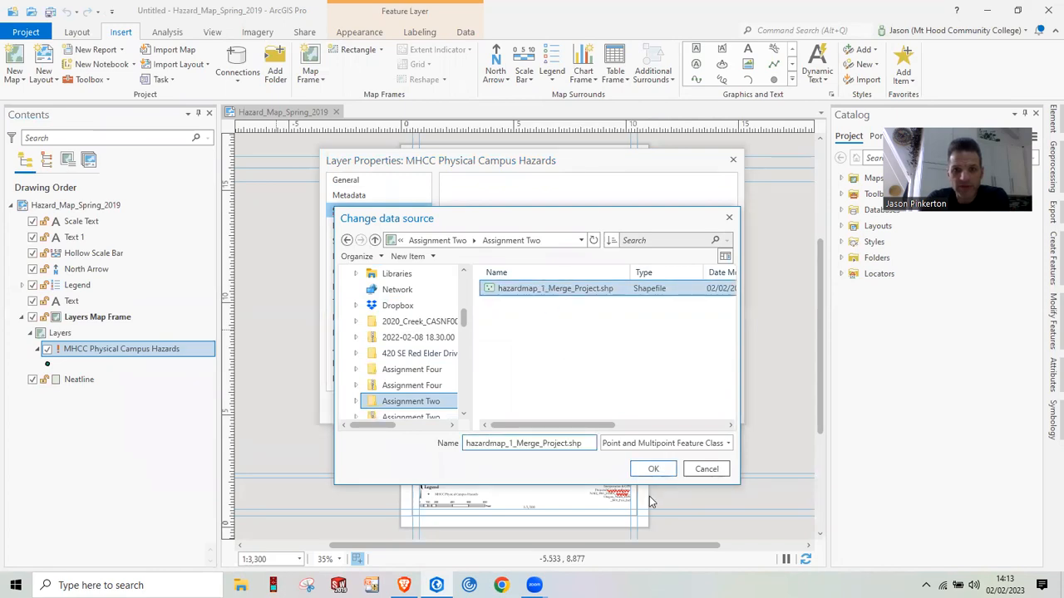
{"action": "left_click", "coordinate": [656, 471]}
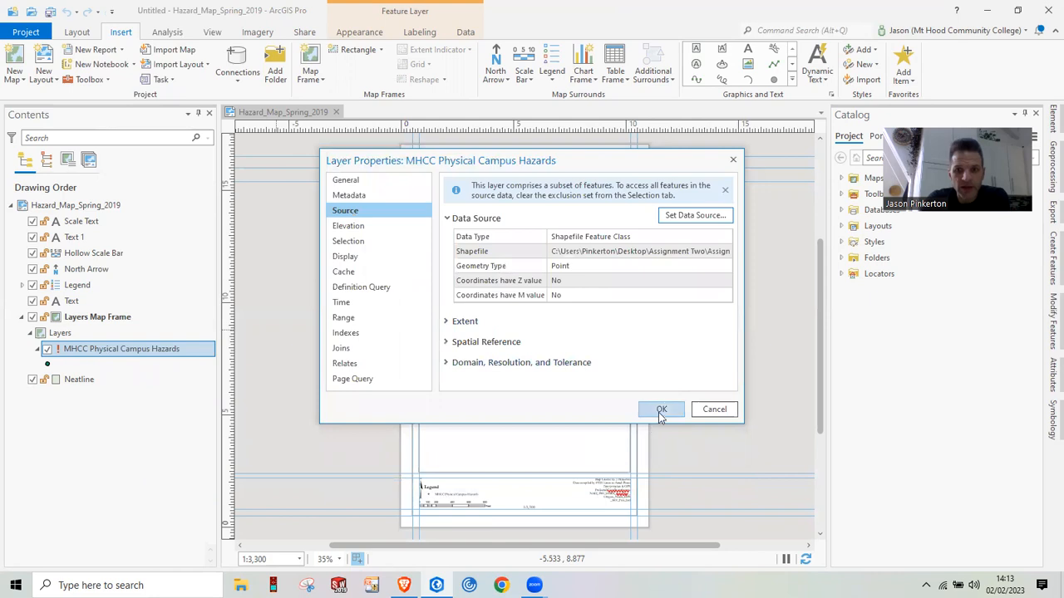
{"action": "left_click", "coordinate": [660, 410]}
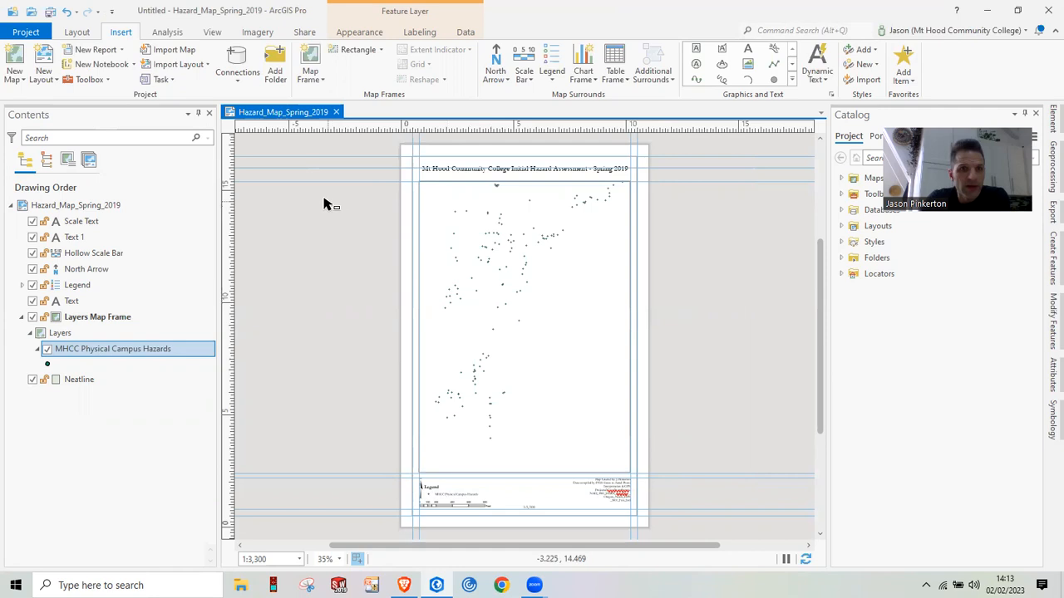
{"action": "left_click", "coordinate": [78, 32]}
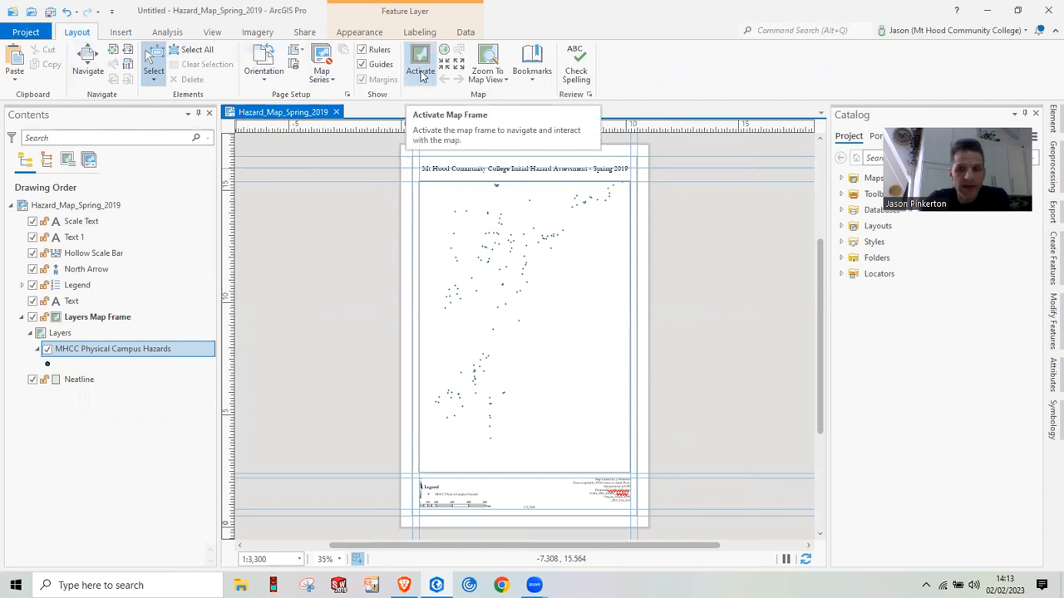
{"action": "right_click", "coordinate": [106, 352]}
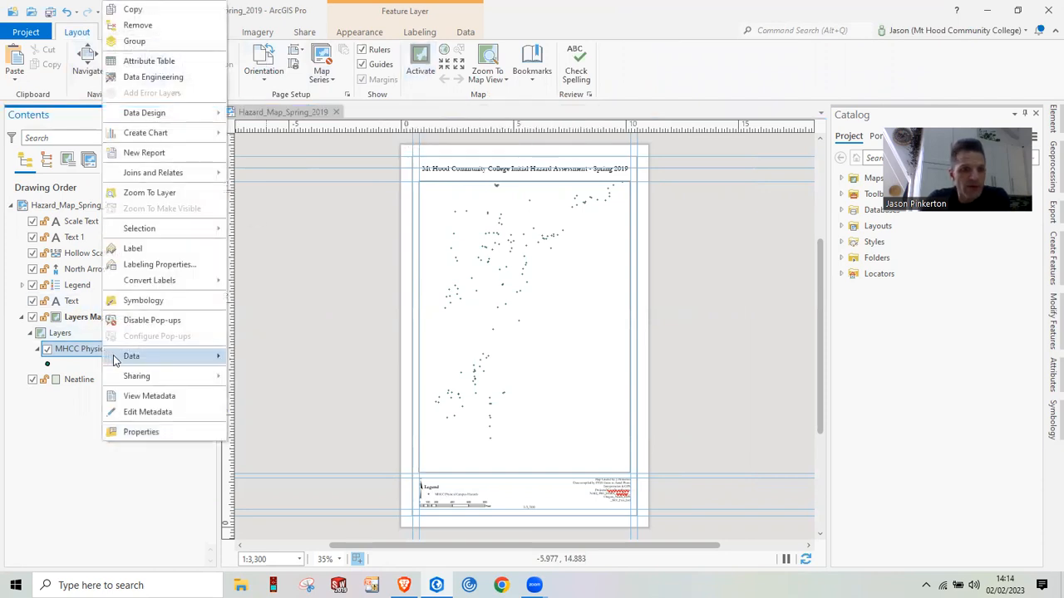
{"action": "left_click", "coordinate": [158, 501]}
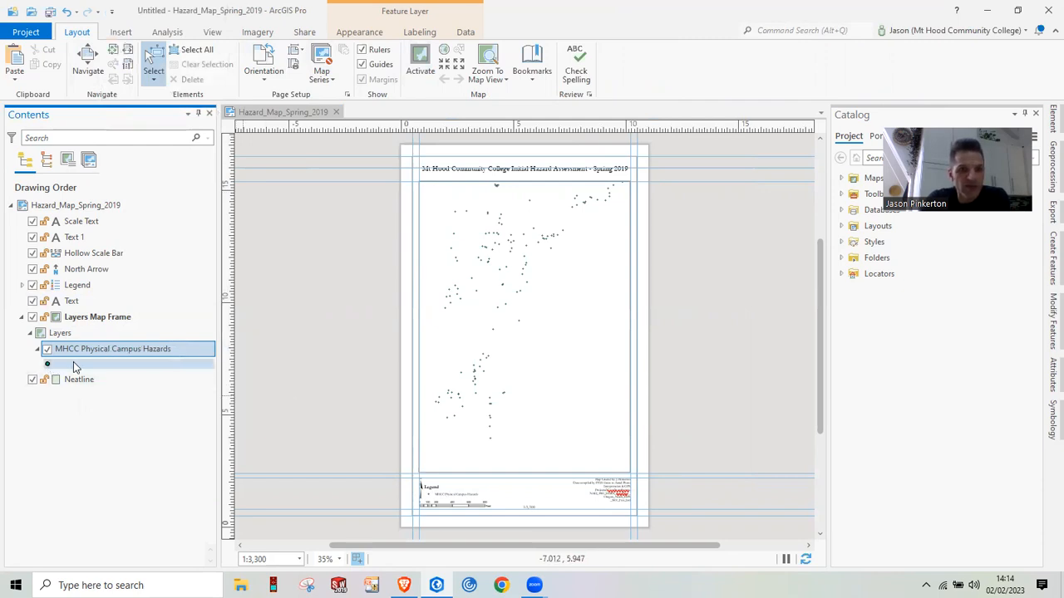
- Symbolize the MHCC Physical Campus Hazards layer by unique values of the PHYSICAL field
{"action": "right_click", "coordinate": [101, 353]}
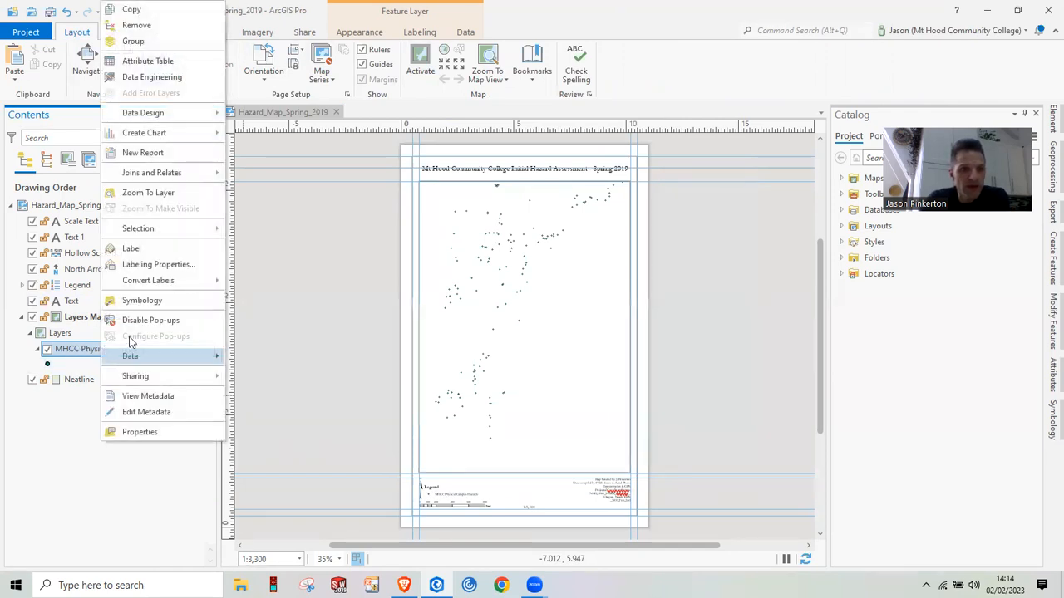
{"action": "left_click", "coordinate": [142, 301]}
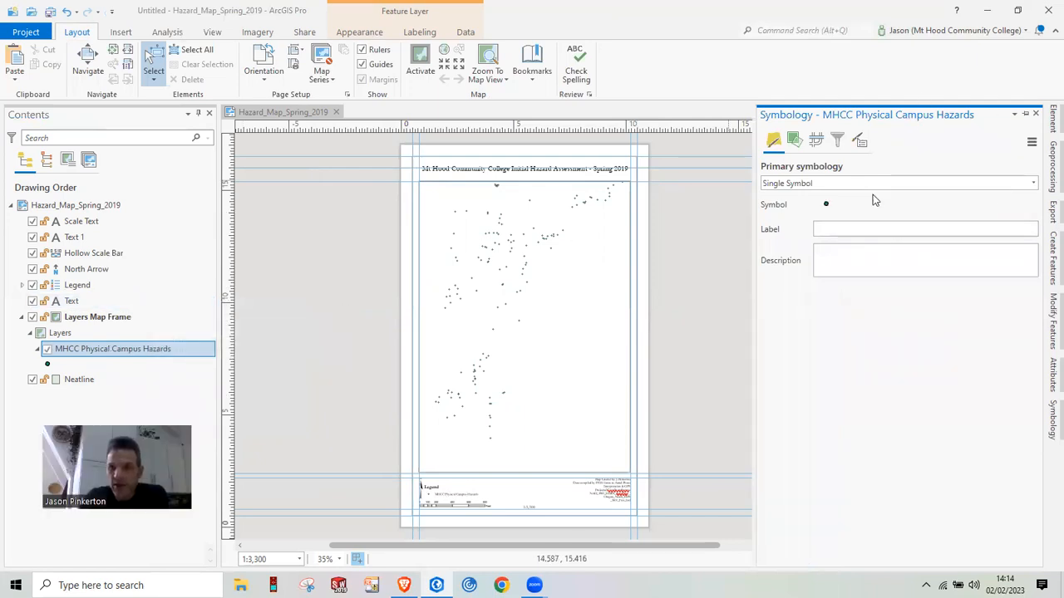
{"action": "left_click", "coordinate": [883, 184]}
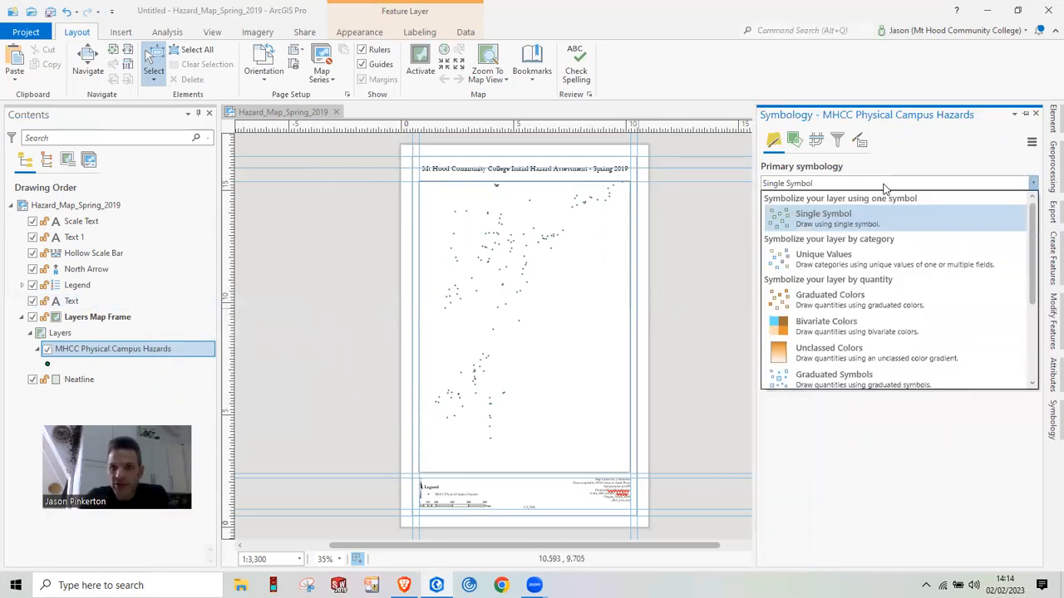
{"action": "left_click", "coordinate": [845, 261]}
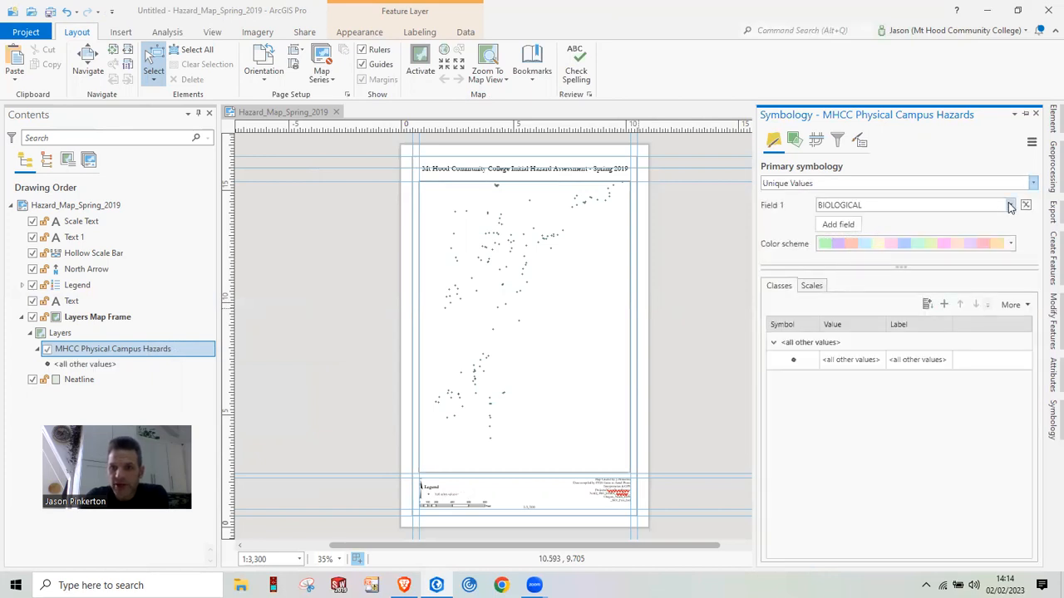
{"action": "left_click", "coordinate": [1009, 205]}
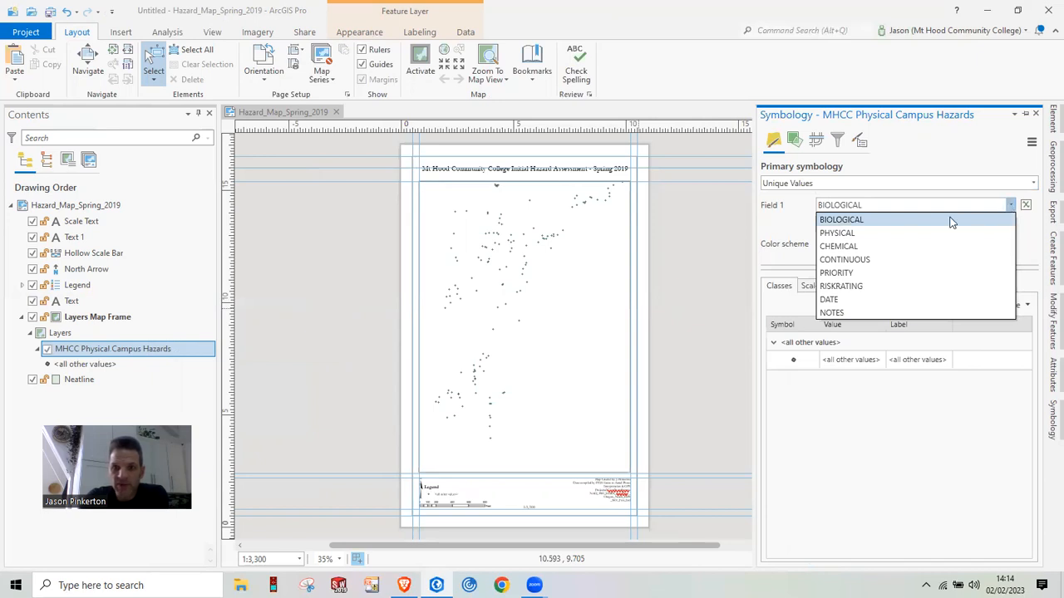
{"action": "left_click", "coordinate": [846, 235]}
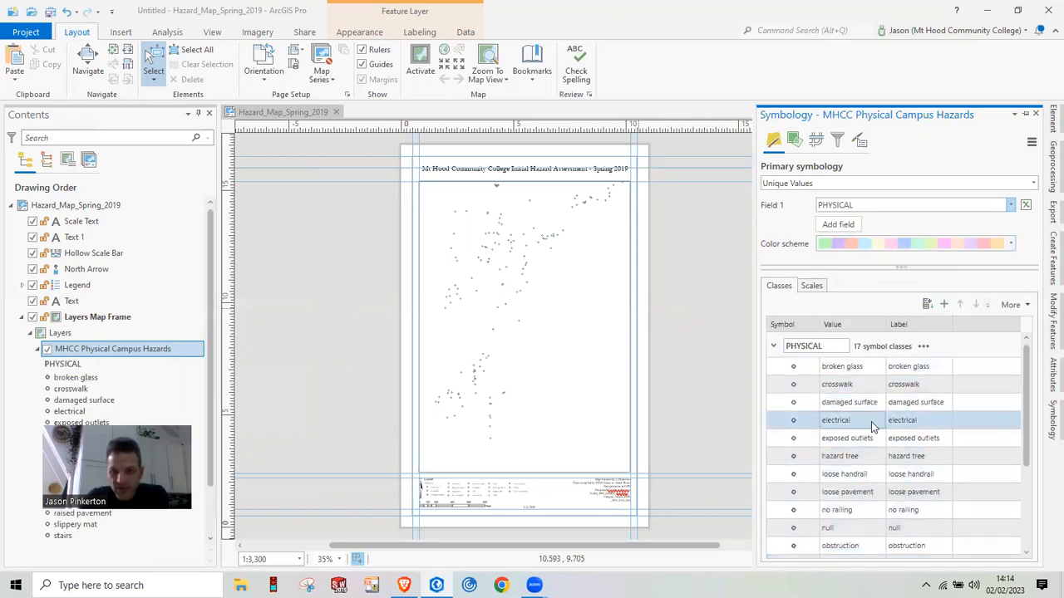
{"action": "scroll", "coordinate": [873, 426], "scroll_direction": "down", "scroll_amount": 2}
{"action": "scroll", "coordinate": [827, 418], "scroll_direction": "down", "scroll_amount": 3}
{"action": "scroll", "coordinate": [827, 418], "scroll_direction": "down", "scroll_amount": 1}
{"action": "scroll", "coordinate": [810, 449], "scroll_direction": "up", "scroll_amount": 5}
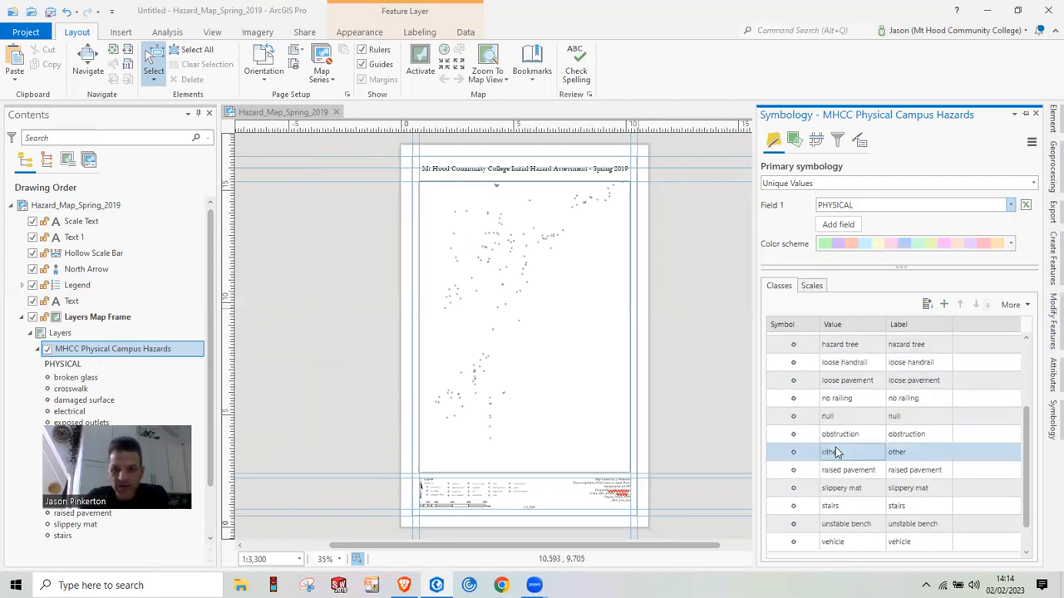
- Apply the first multicolour scheme in the list to the PHYSICAL classes, check the classes, and put the symbology settings away
{"action": "left_click", "coordinate": [1010, 244]}
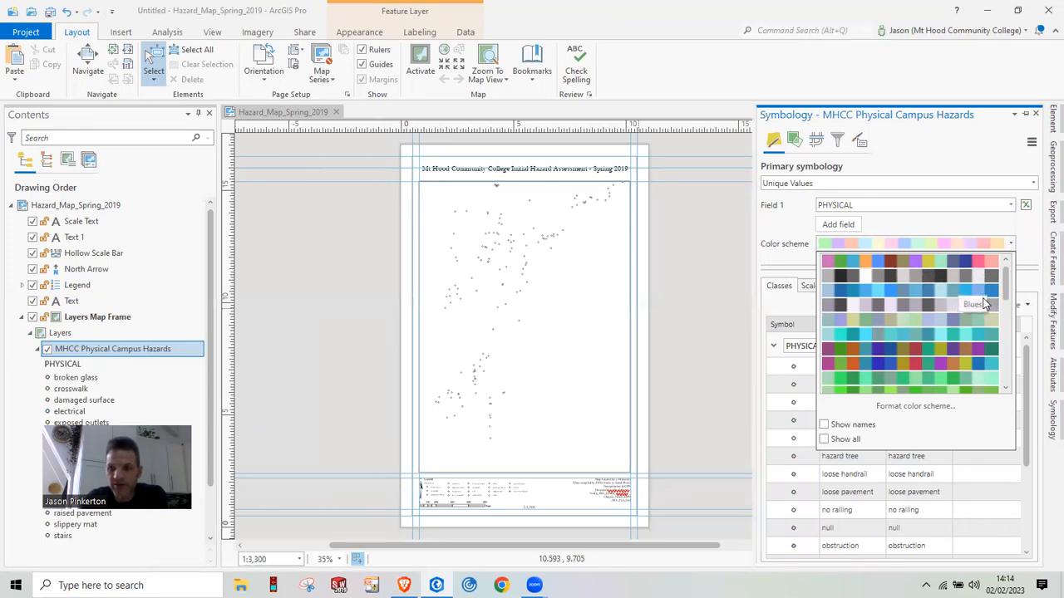
{"action": "scroll", "coordinate": [984, 307], "scroll_direction": "down", "scroll_amount": 1}
{"action": "scroll", "coordinate": [978, 328], "scroll_direction": "down", "scroll_amount": 1}
{"action": "scroll", "coordinate": [1010, 335], "scroll_direction": "up", "scroll_amount": 2}
{"action": "left_click", "coordinate": [924, 266]}
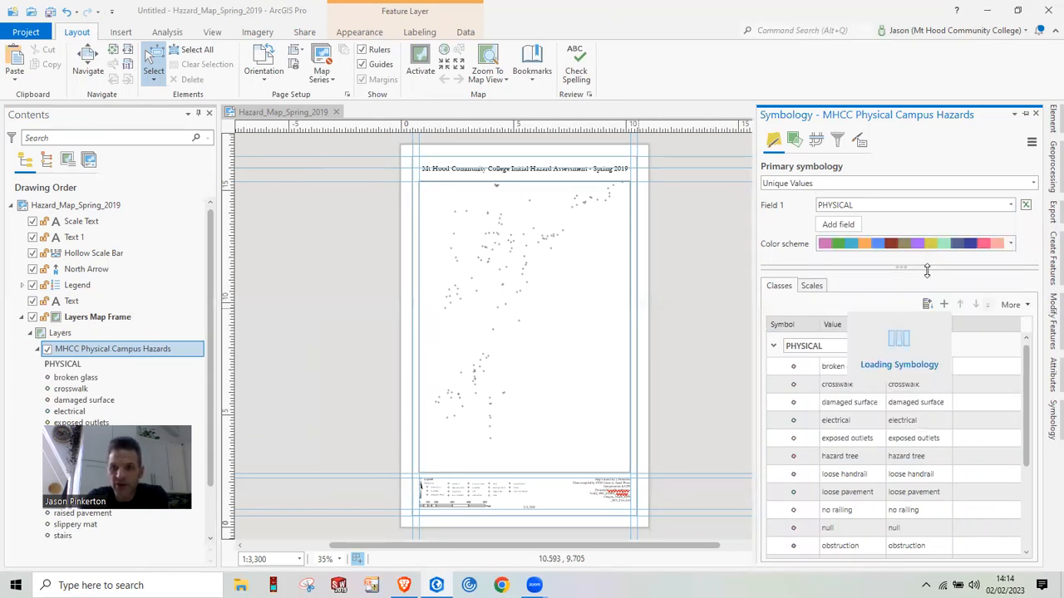
{"action": "scroll", "coordinate": [997, 402], "scroll_direction": "down", "scroll_amount": 3}
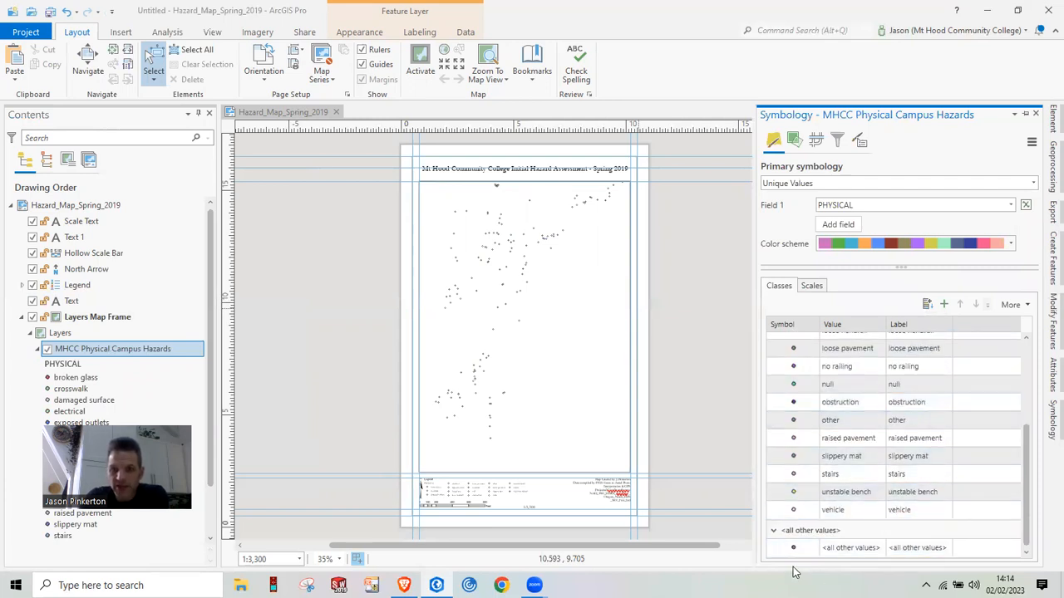
{"action": "left_click", "coordinate": [917, 547]}
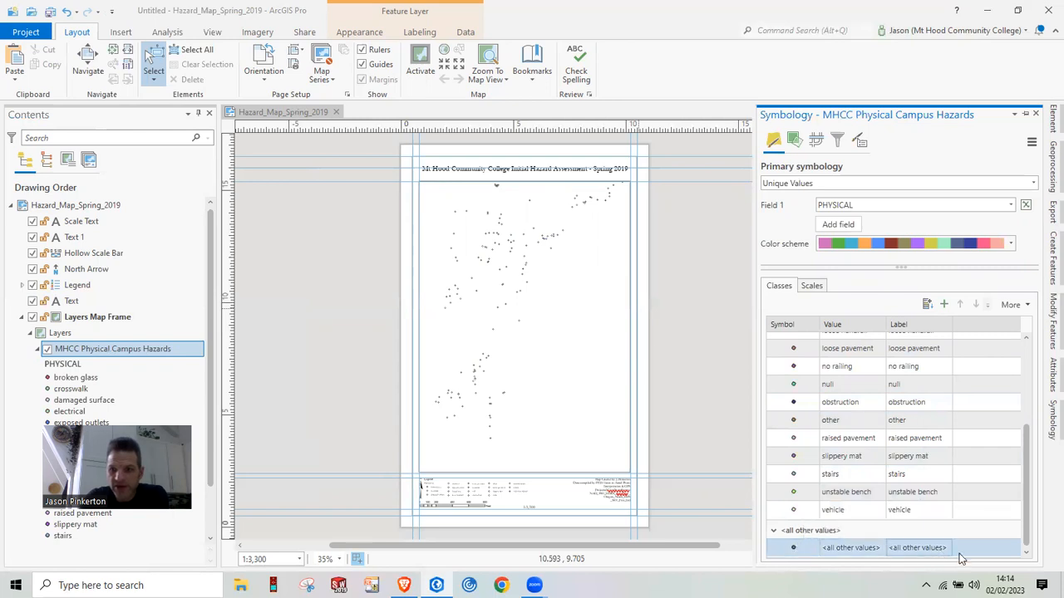
{"action": "scroll", "coordinate": [956, 501], "scroll_direction": "up", "scroll_amount": 2}
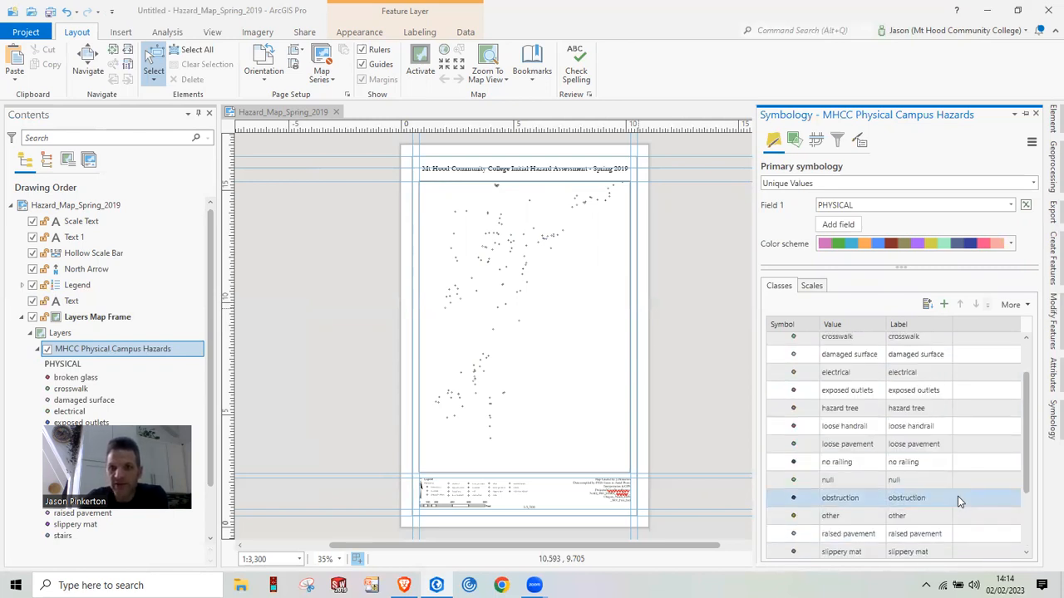
{"action": "scroll", "coordinate": [958, 497], "scroll_direction": "up", "scroll_amount": 1}
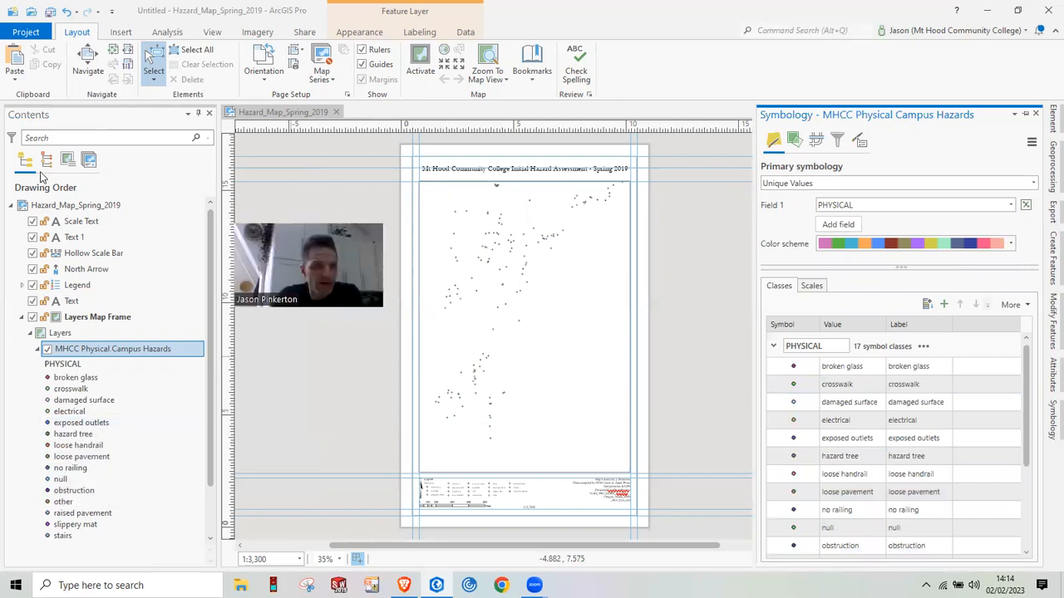
{"action": "scroll", "coordinate": [114, 456], "scroll_direction": "down", "scroll_amount": 1}
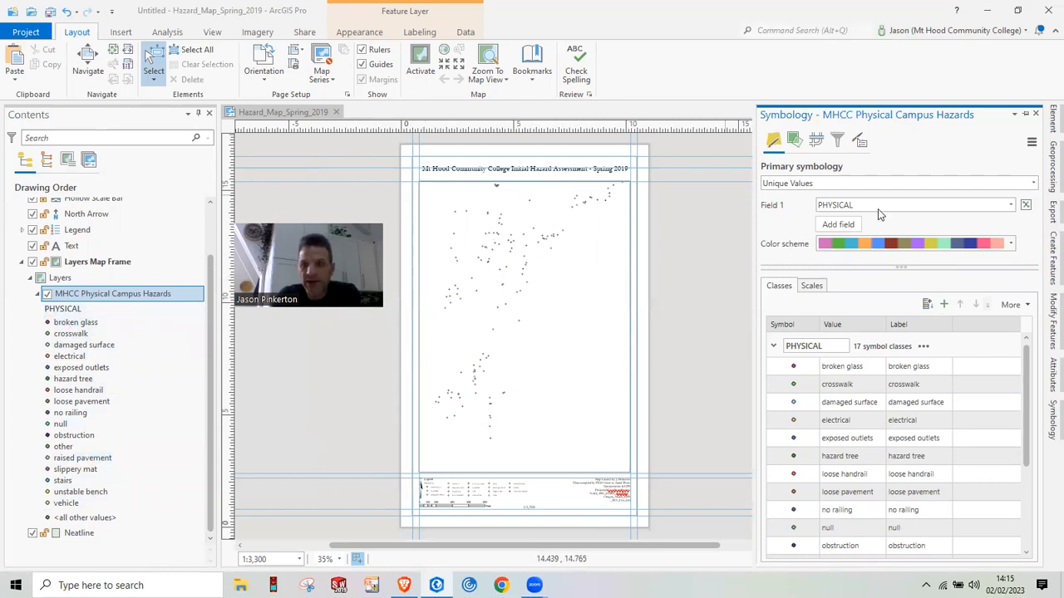
{"action": "left_click", "coordinate": [1035, 114]}
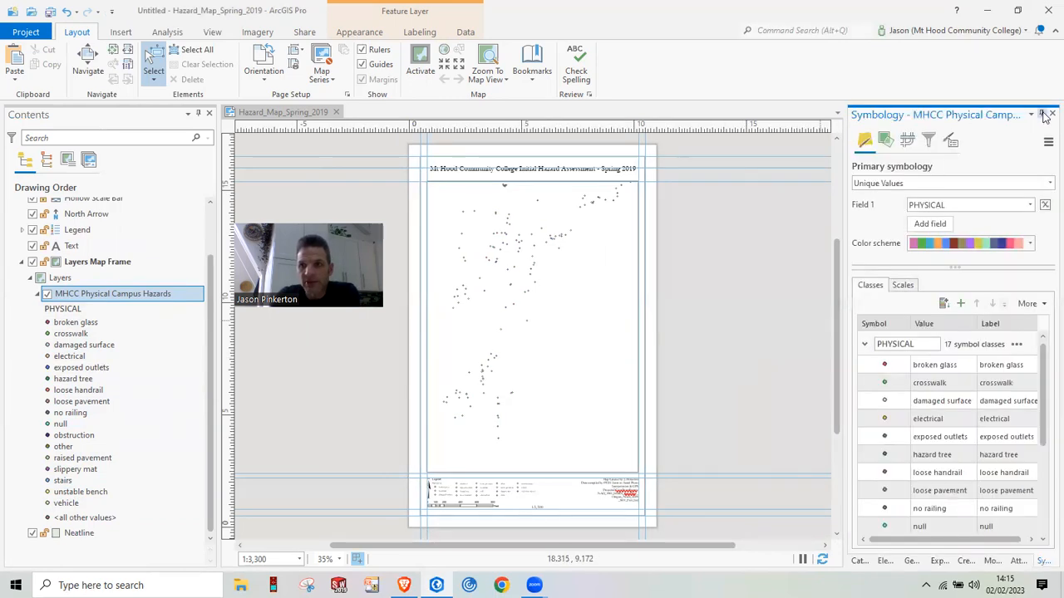
{"action": "left_click", "coordinate": [1041, 114]}
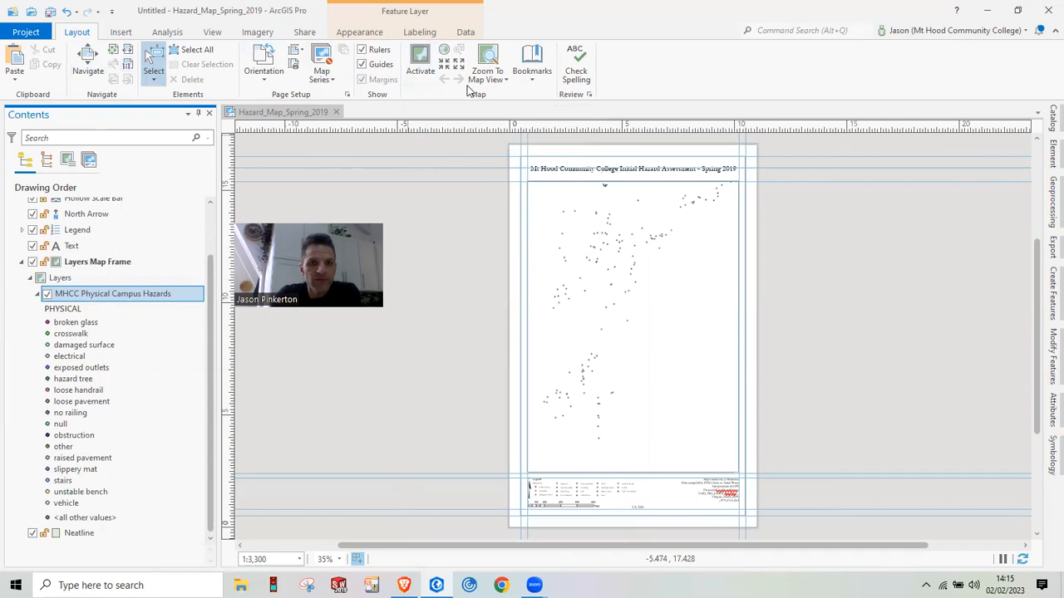
- Activate the Layers Map Frame, add the World Imagery basemap under the hazards layer, and return to the layout
{"action": "left_click", "coordinate": [420, 65]}
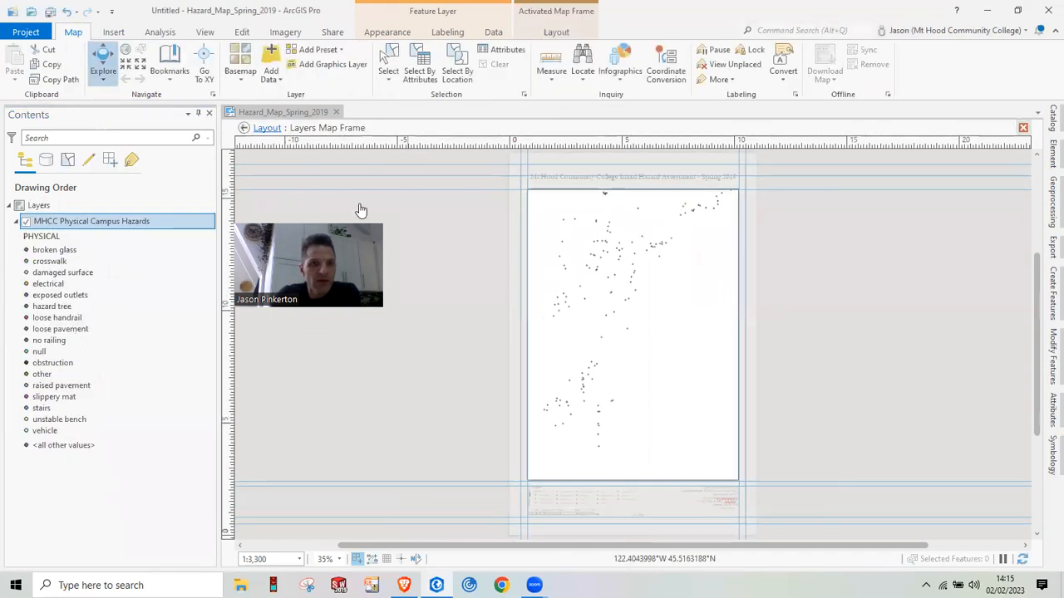
{"action": "left_click", "coordinate": [241, 76]}
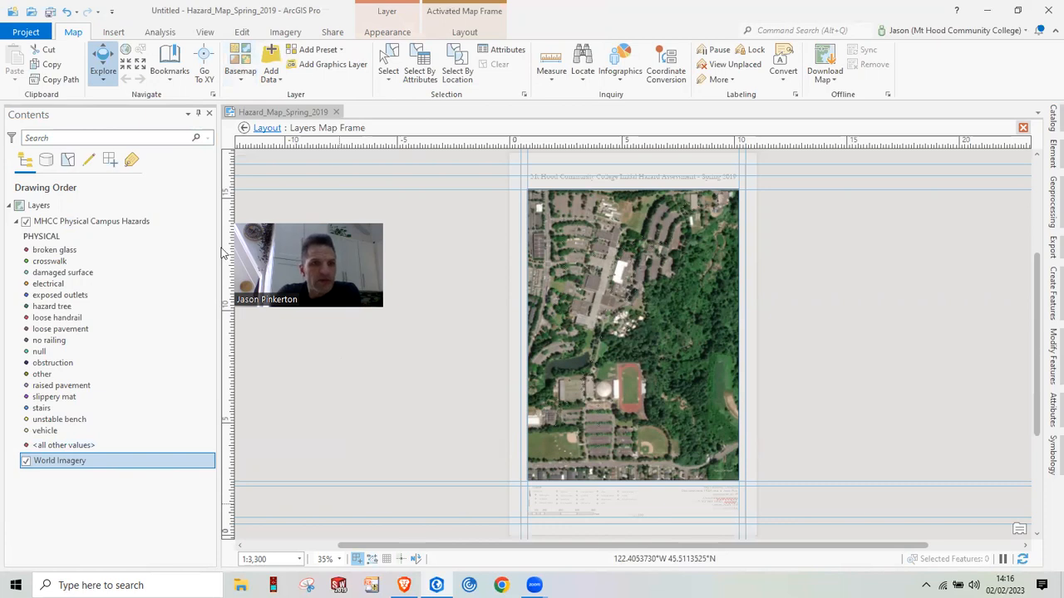
{"action": "left_click", "coordinate": [244, 128]}
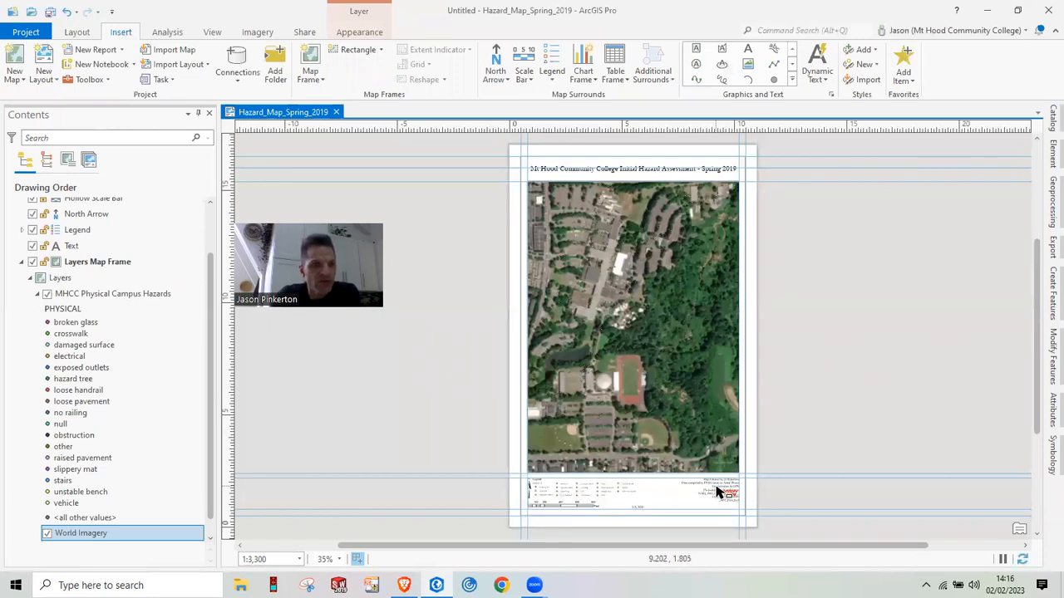
{"action": "scroll", "coordinate": [91, 380], "scroll_direction": "up", "scroll_amount": 2}
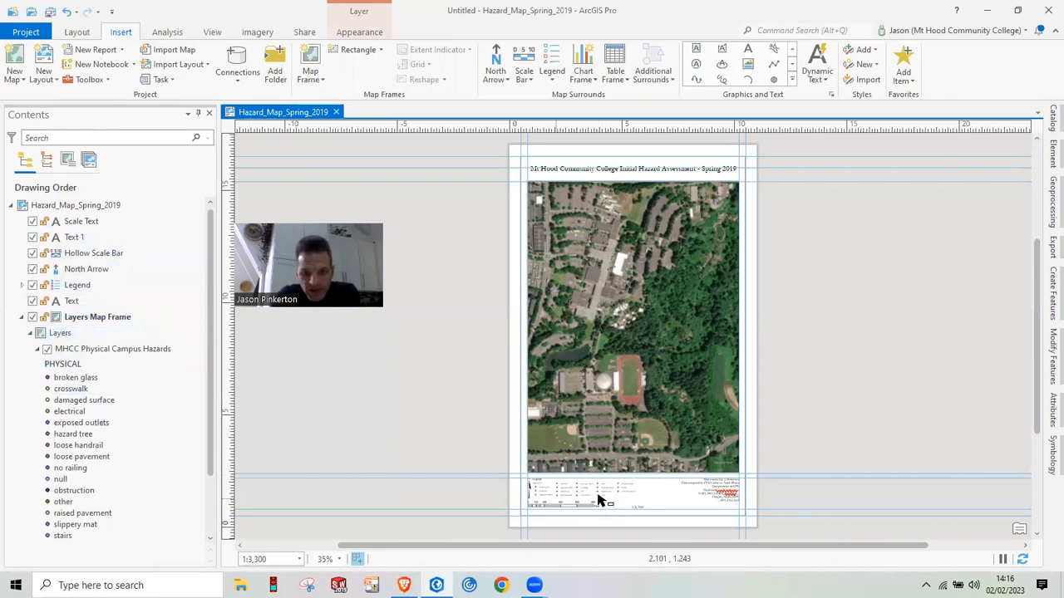
- Review the layout export options and export the layout to the Desktop as the PDF file Hazard_Map_Spring_2019.pdf
{"action": "left_click", "coordinate": [304, 33]}
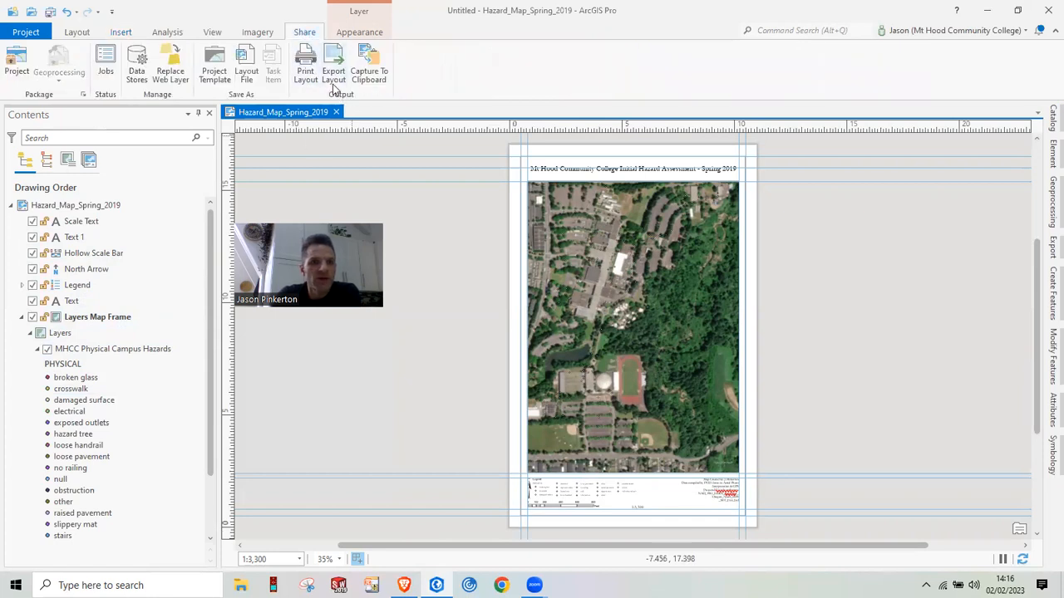
{"action": "left_click", "coordinate": [334, 75]}
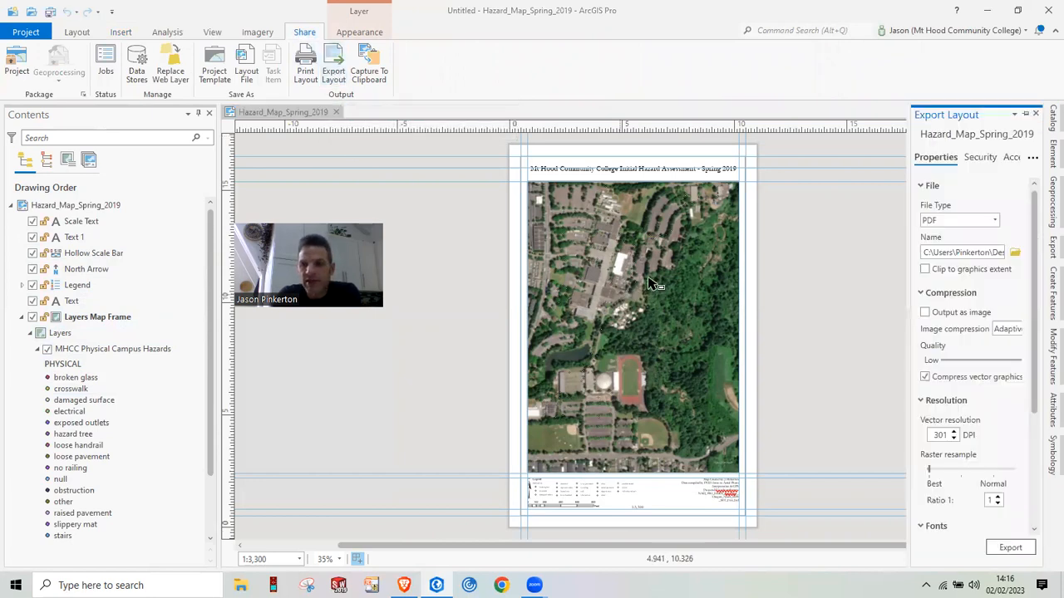
{"action": "scroll", "coordinate": [1008, 434], "scroll_direction": "down", "scroll_amount": 2}
{"action": "scroll", "coordinate": [1008, 434], "scroll_direction": "up", "scroll_amount": 1}
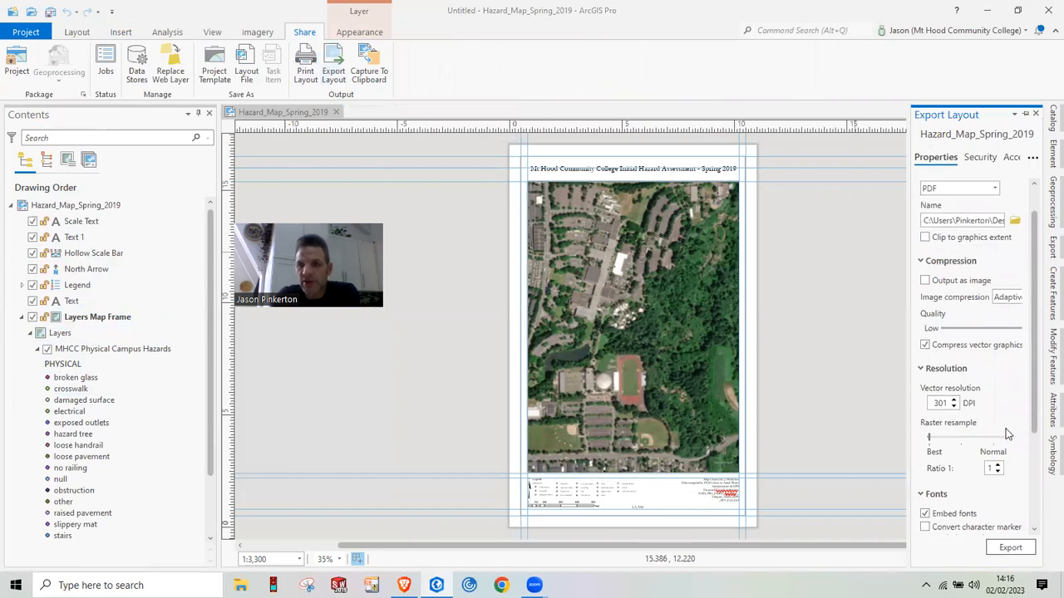
{"action": "scroll", "coordinate": [971, 374], "scroll_direction": "down", "scroll_amount": 4}
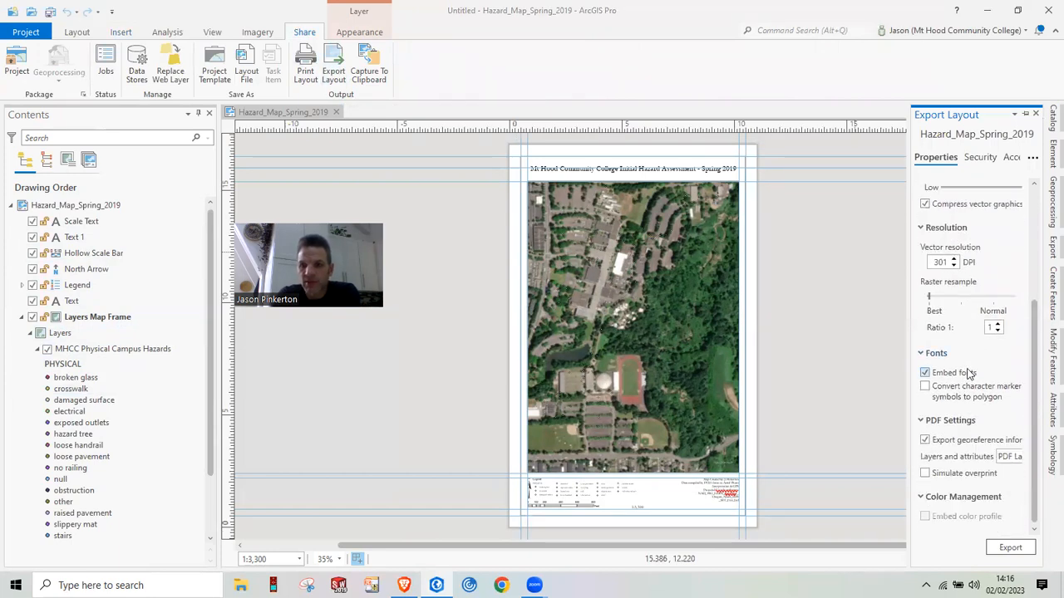
{"action": "scroll", "coordinate": [974, 375], "scroll_direction": "up", "scroll_amount": 5}
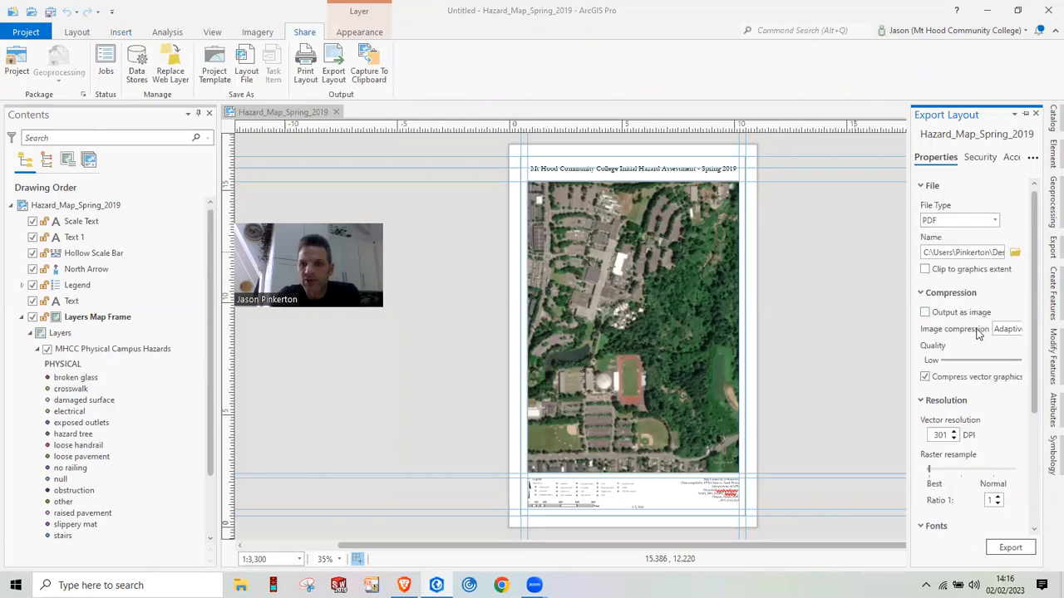
{"action": "left_click", "coordinate": [1013, 253]}
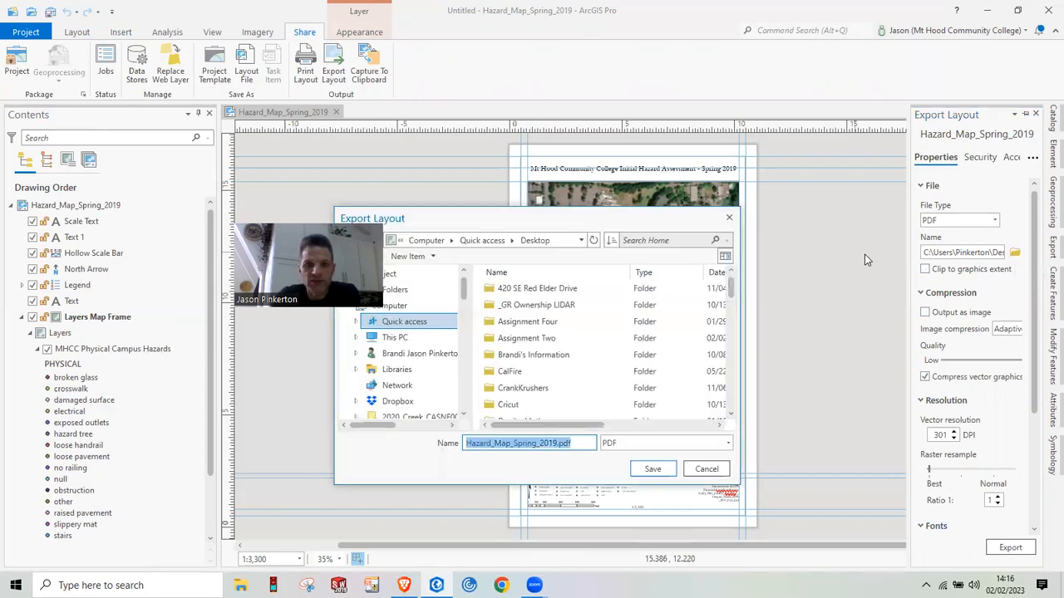
{"action": "left_click_drag", "start_coordinate": [521, 227], "coordinate": [693, 177]}
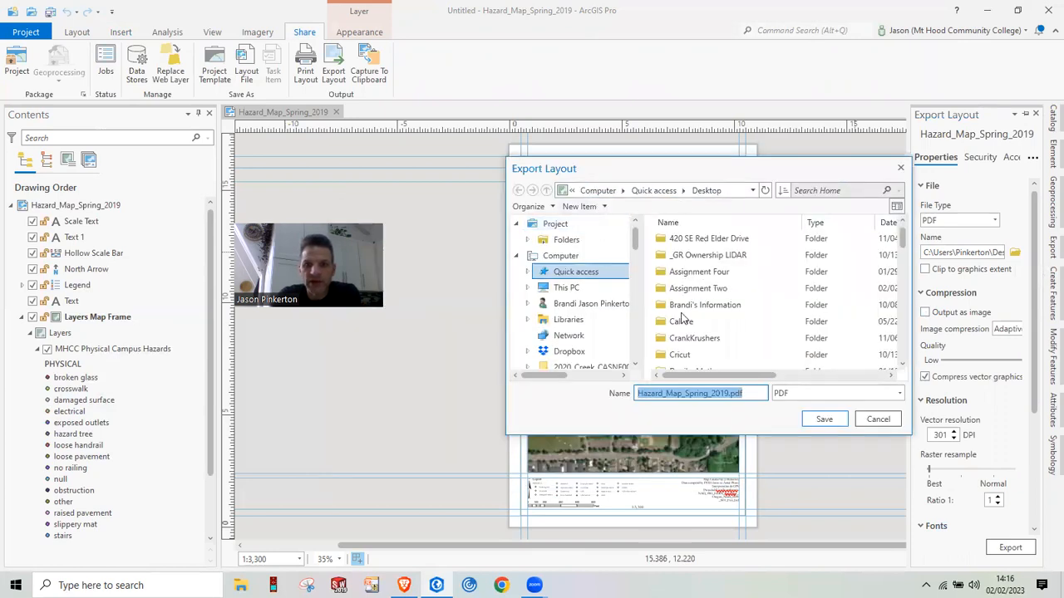
{"action": "left_click", "coordinate": [832, 426]}
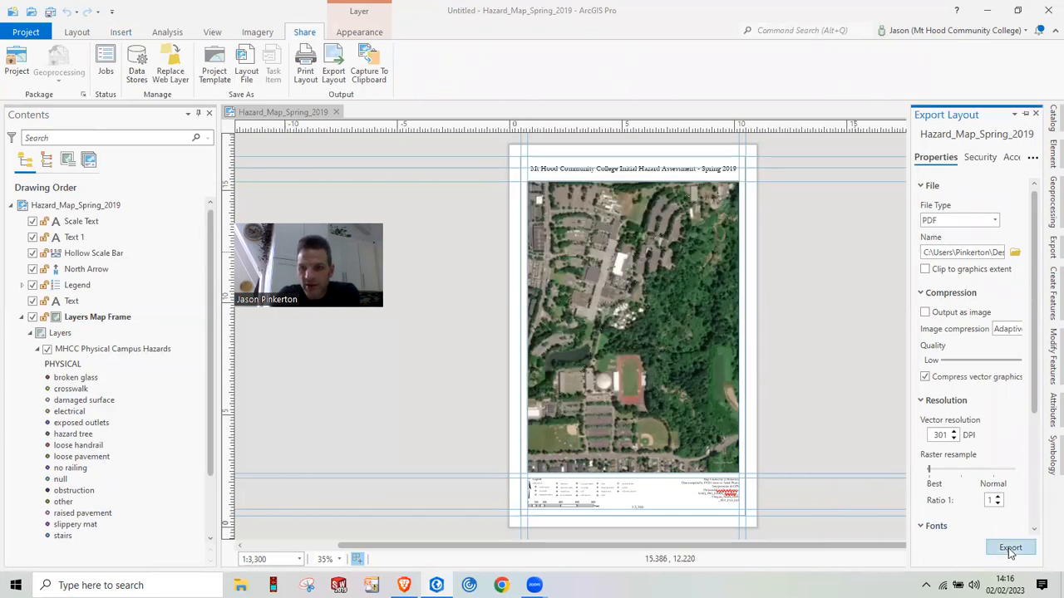
{"action": "left_click", "coordinate": [1011, 550]}
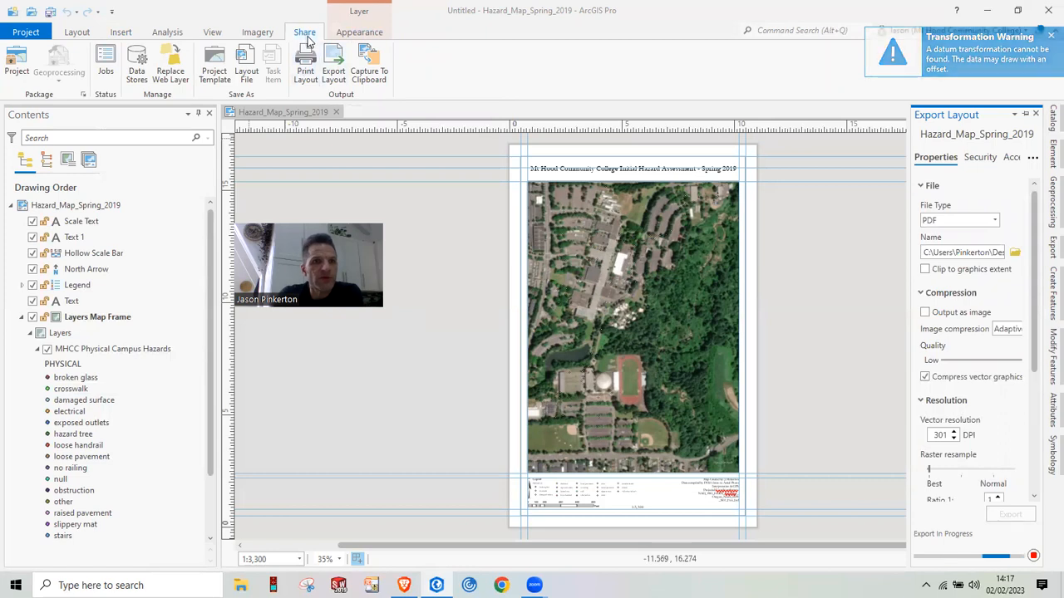
{"action": "left_click", "coordinate": [68, 32]}
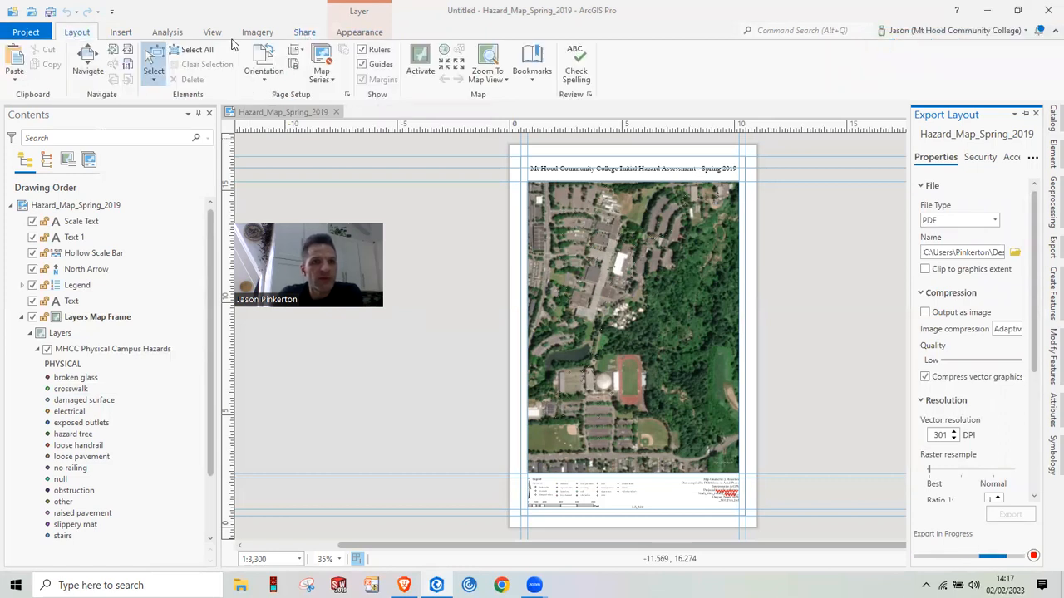
{"action": "left_click", "coordinate": [304, 33]}
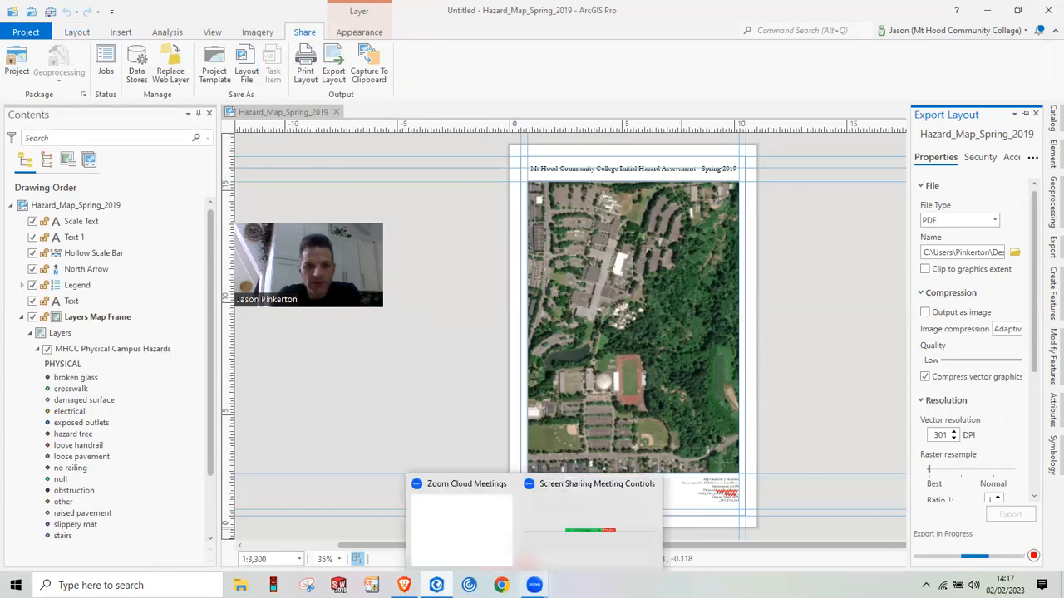
{"action": "mouse_move", "coordinate": [404, 585]}
{"action": "mouse_move", "coordinate": [533, 585]}
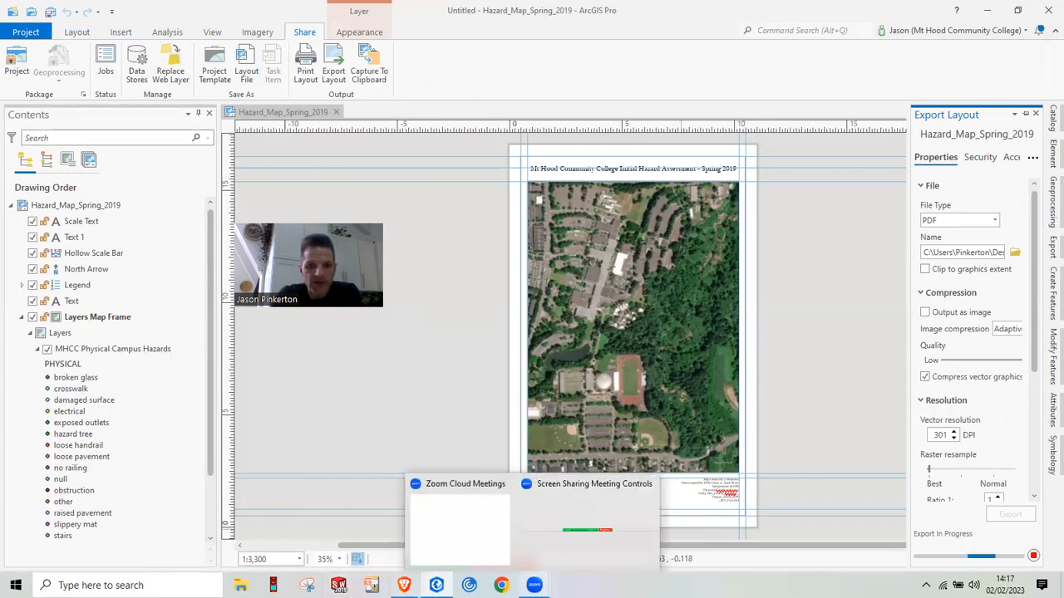